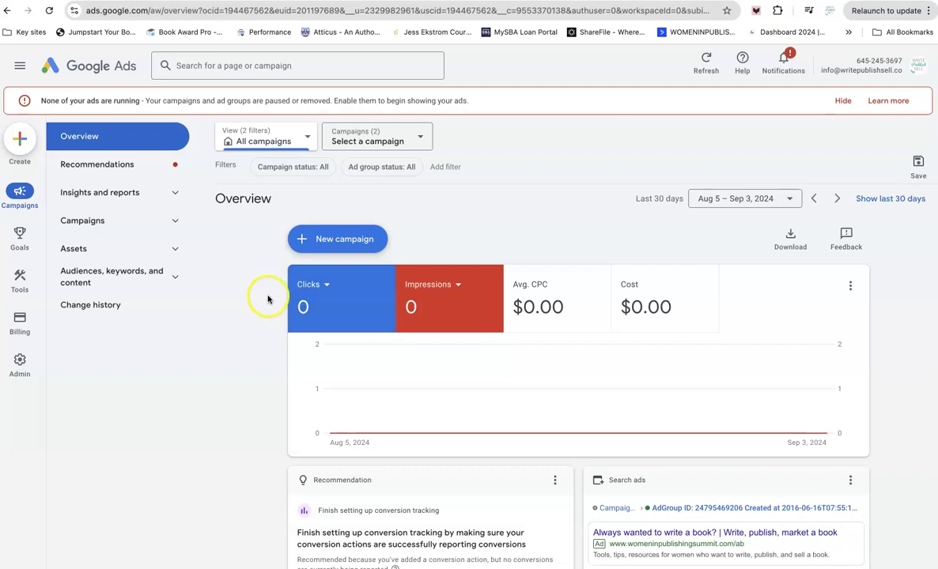
# - Open the Keyword Planner from the planning tools and go through its introduction to reach the planner's start page
pyautogui.scroll(-1, 268, 299)
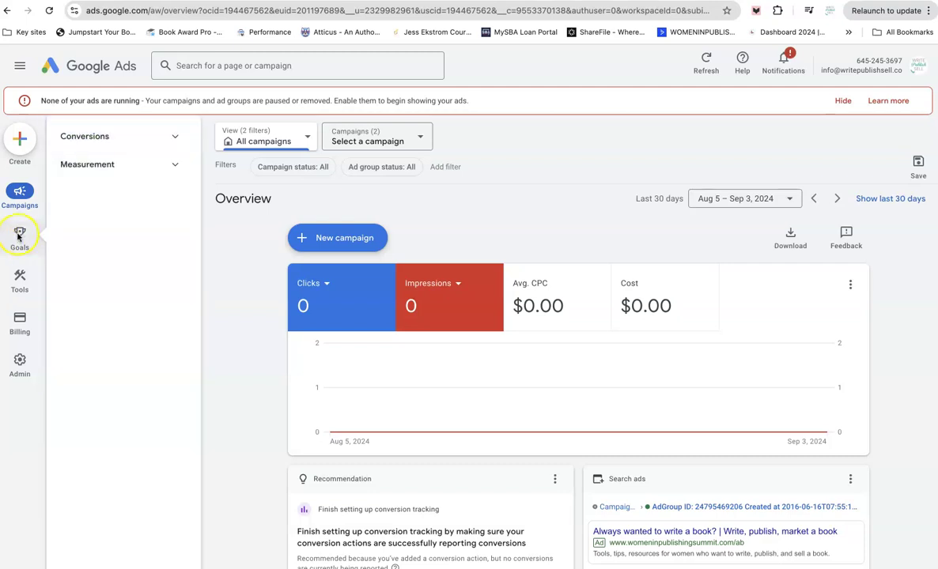
pyautogui.moveTo(20, 282)
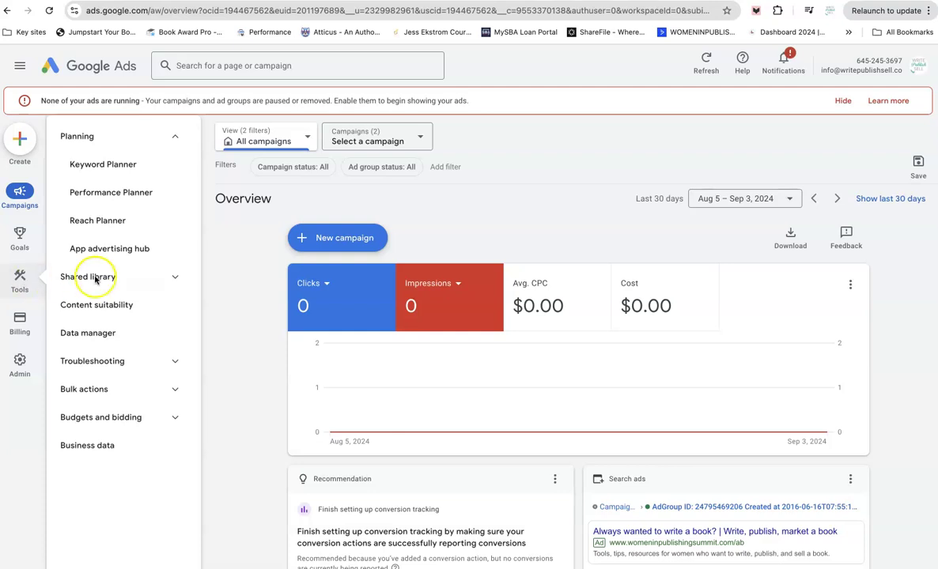
pyautogui.click(121, 164)
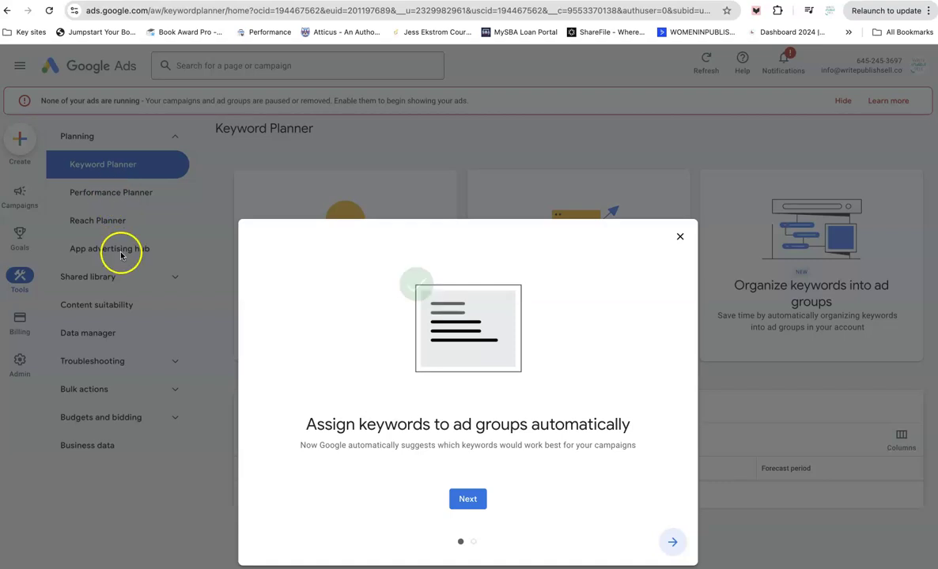
pyautogui.click(470, 499)
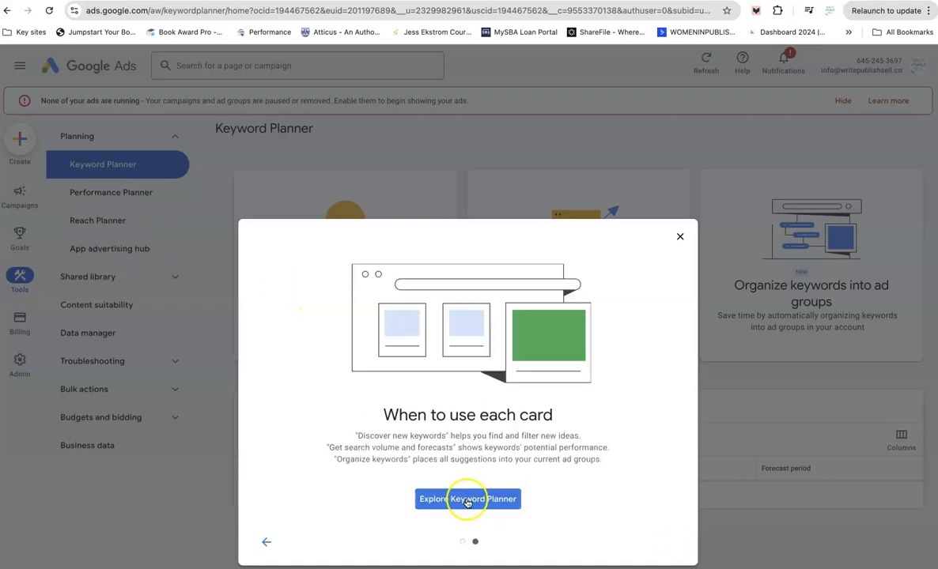
pyautogui.click(483, 499)
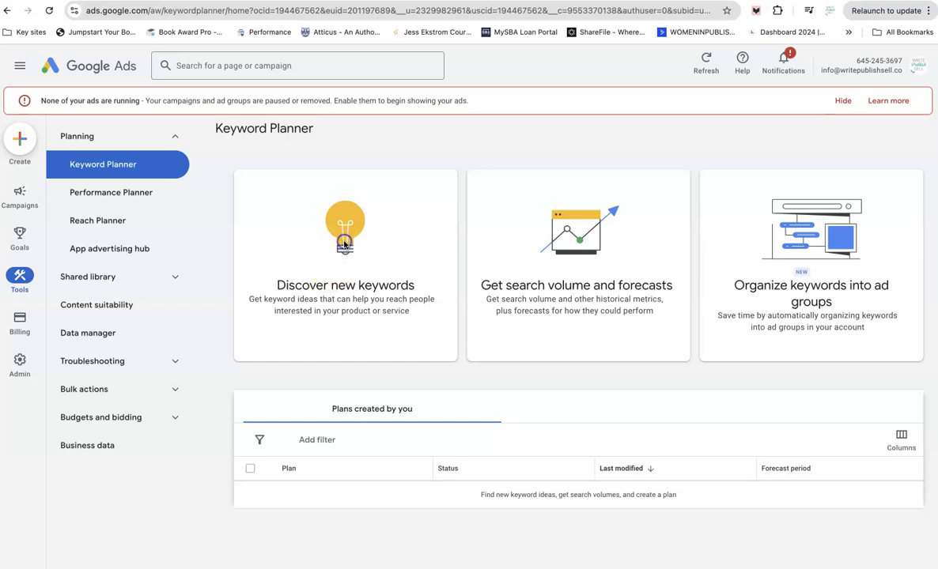
pyautogui.click(319, 225)
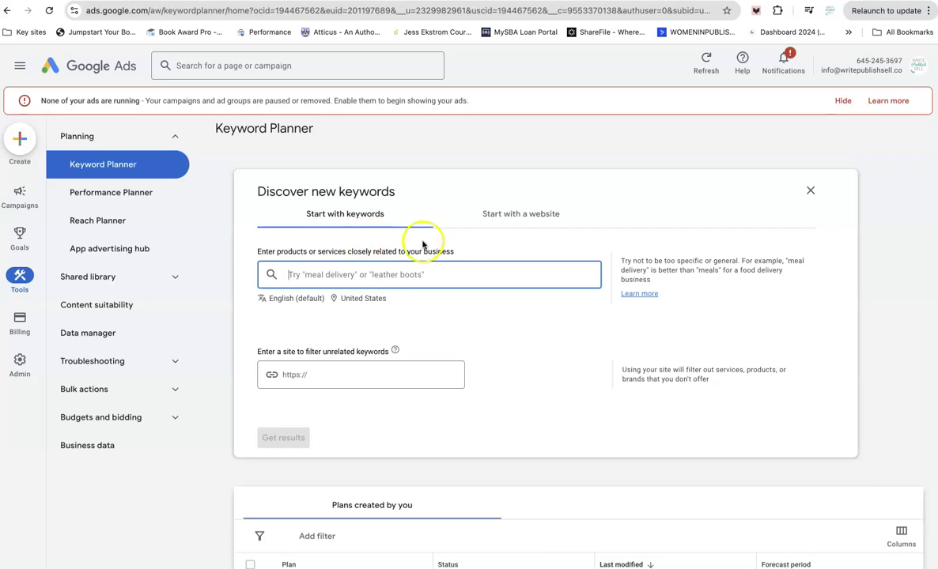
pyautogui.click(500, 215)
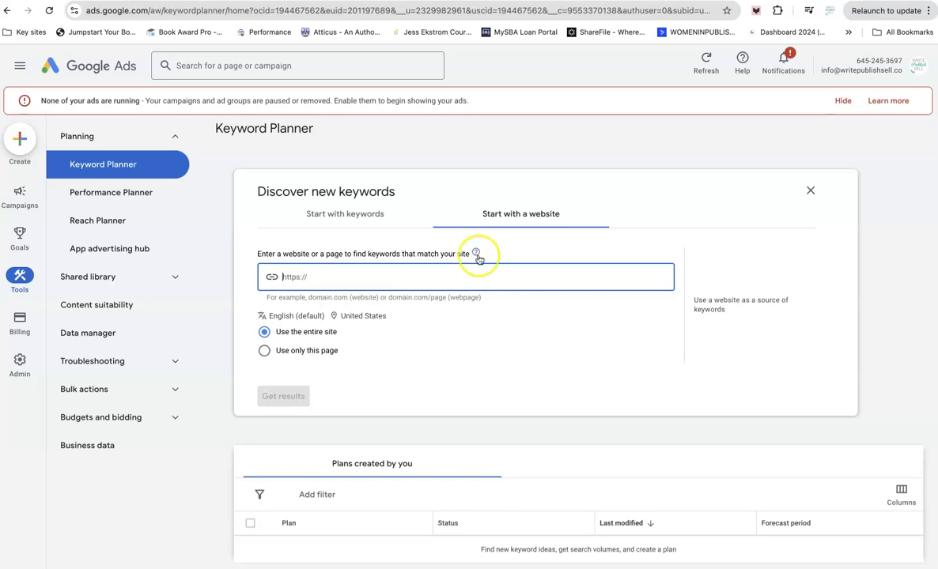
pyautogui.moveTo(477, 254)
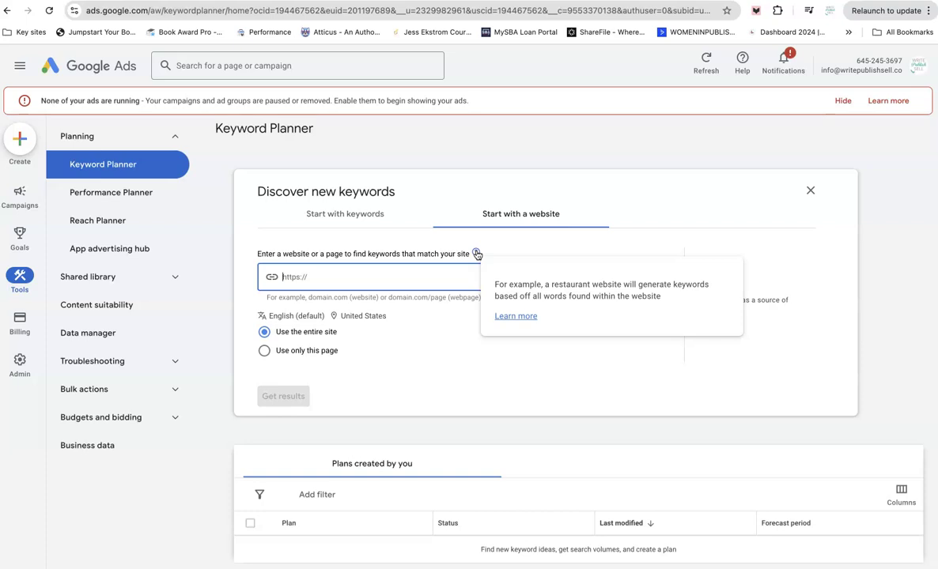
pyautogui.click(344, 275)
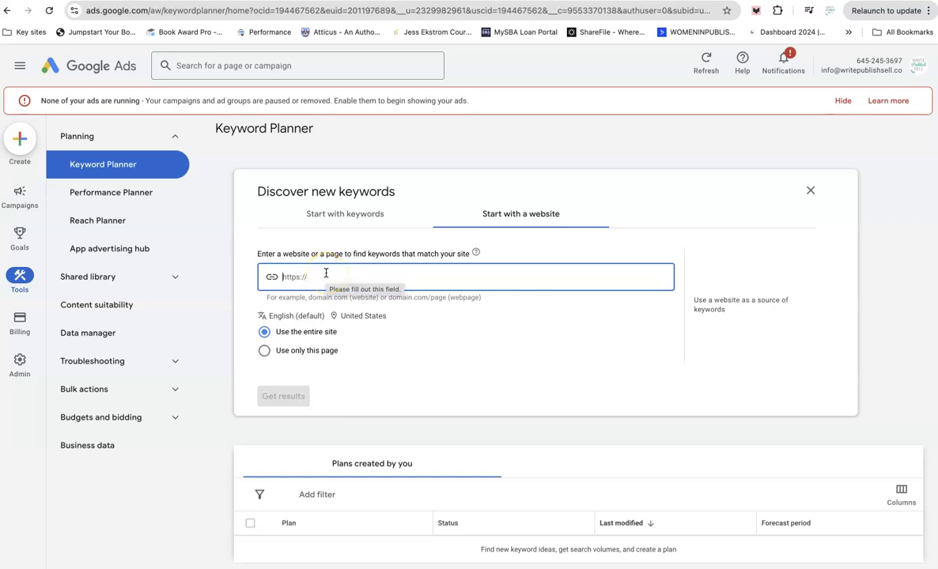
pyautogui.write('https:')
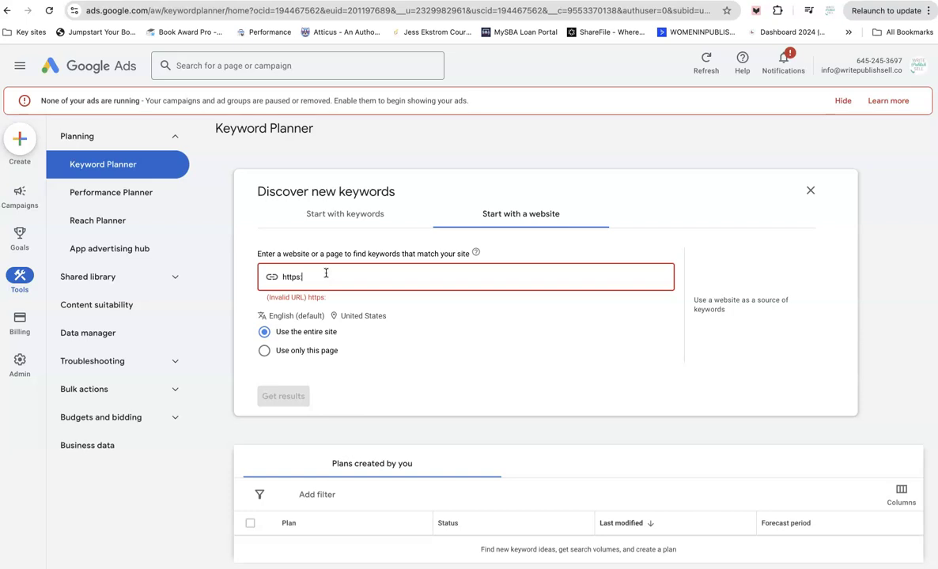
pyautogui.write('//bublish.com')
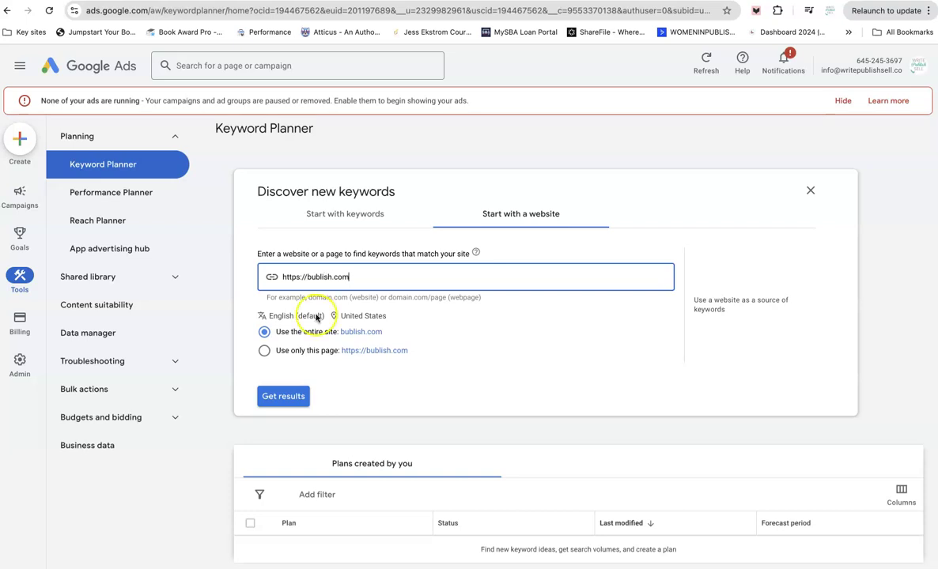
pyautogui.click(285, 395)
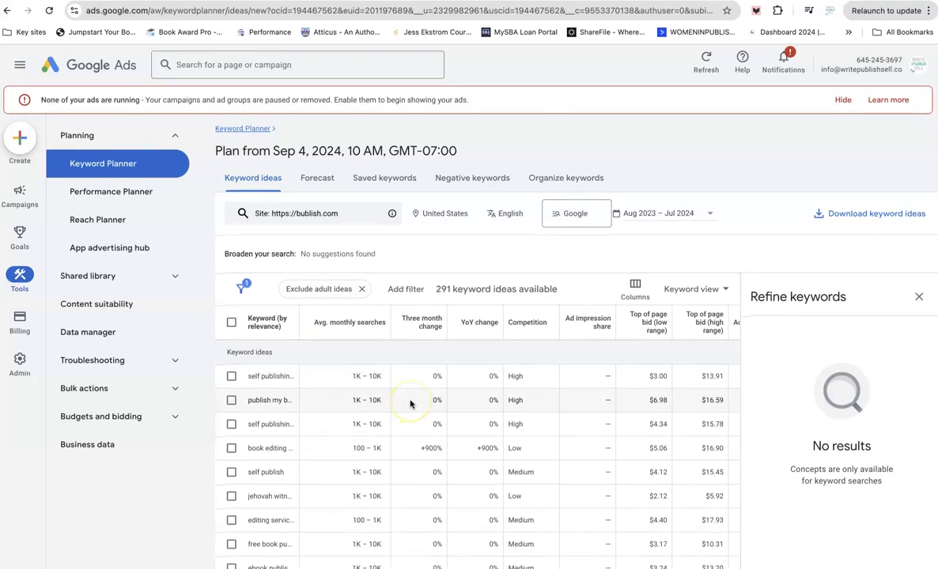
# - Examine the search volume, competition and bid range columns of the website's keyword ideas, and check the plan's forecast
pyautogui.hscroll(1, 419, 395)
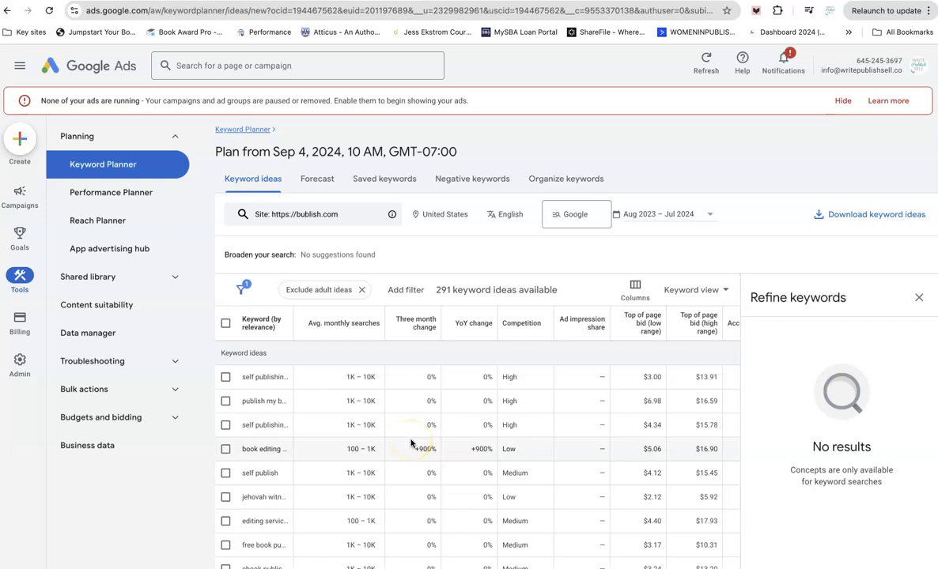
pyautogui.scroll(-1, 411, 444)
pyautogui.hscroll(-1, 411, 445)
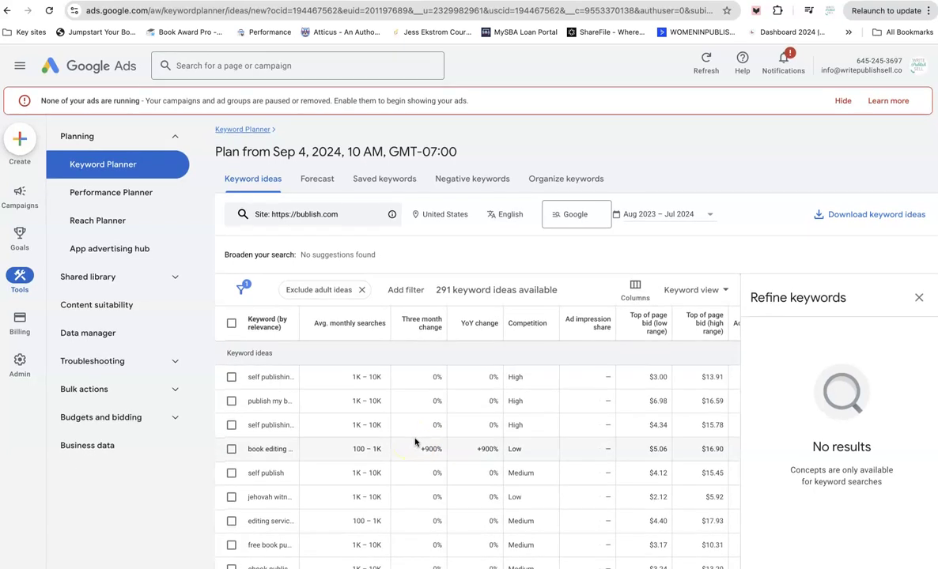
pyautogui.scroll(1, 416, 443)
pyautogui.hscroll(1, 415, 443)
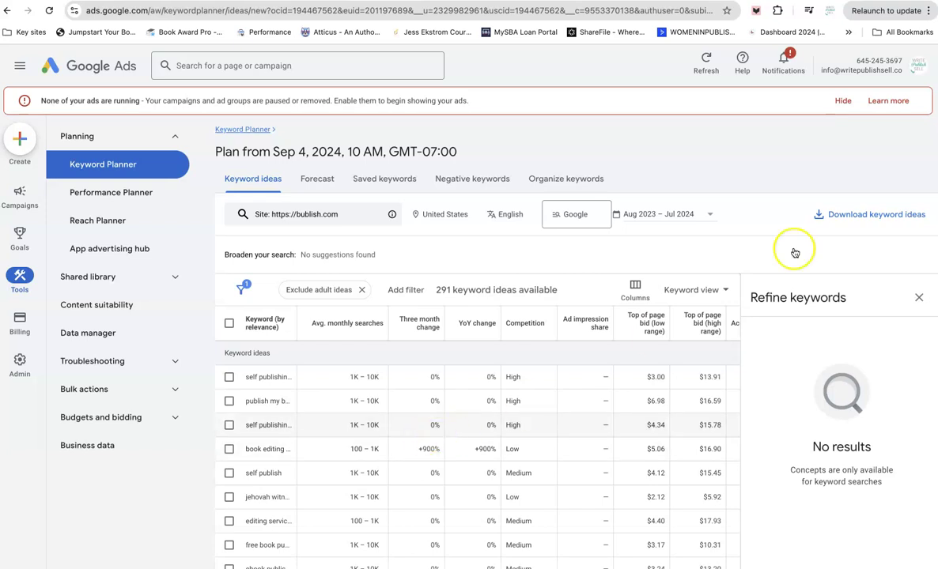
pyautogui.hscroll(5, 593, 467)
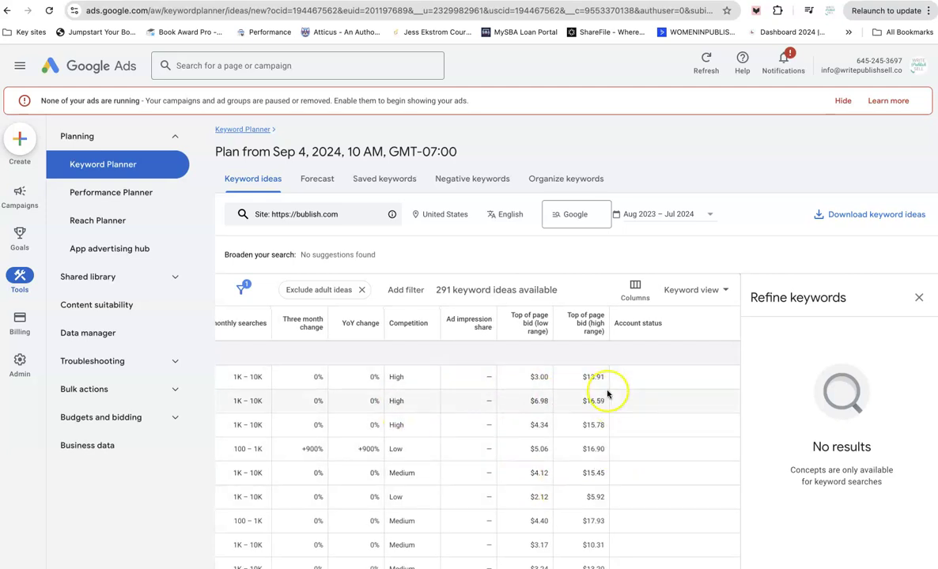
pyautogui.hscroll(-3, 460, 399)
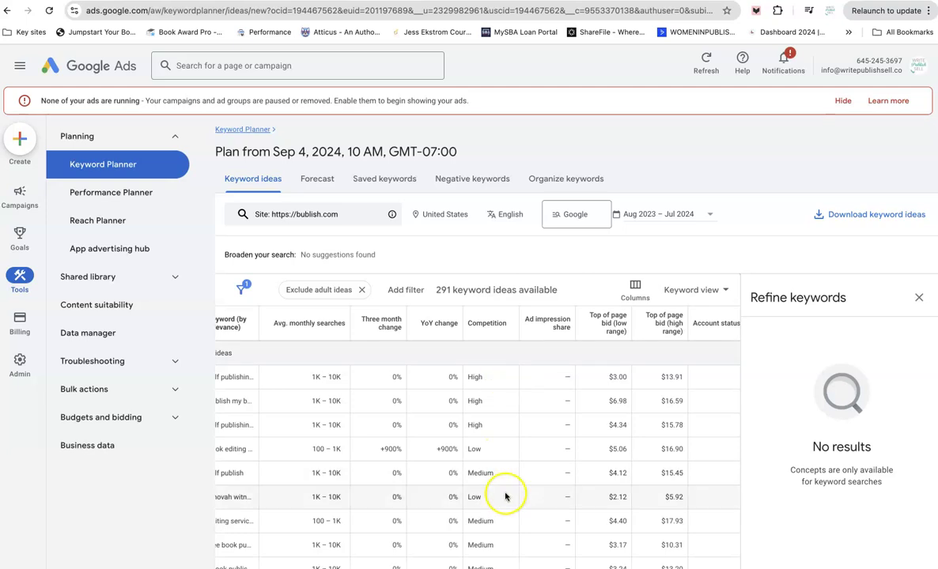
pyautogui.hscroll(-2, 499, 418)
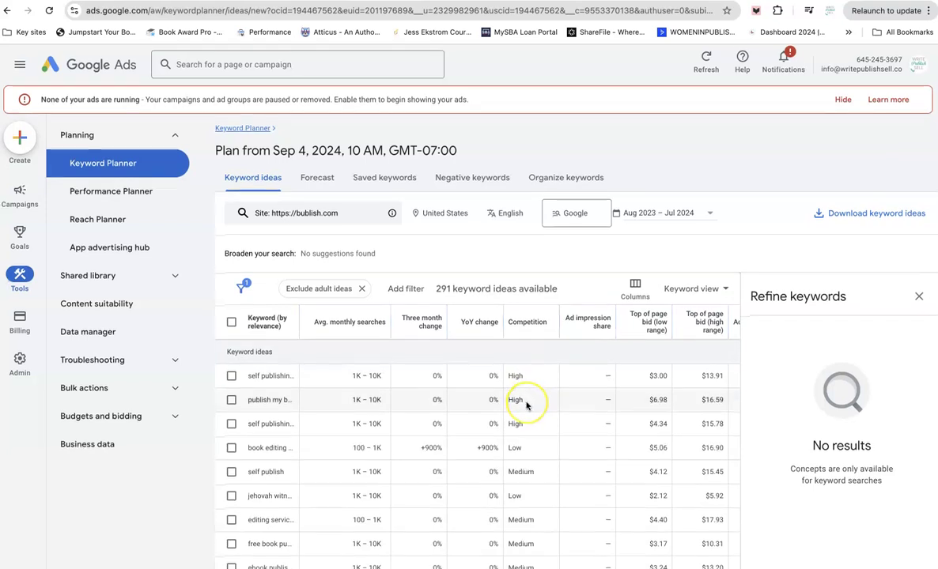
pyautogui.click(327, 181)
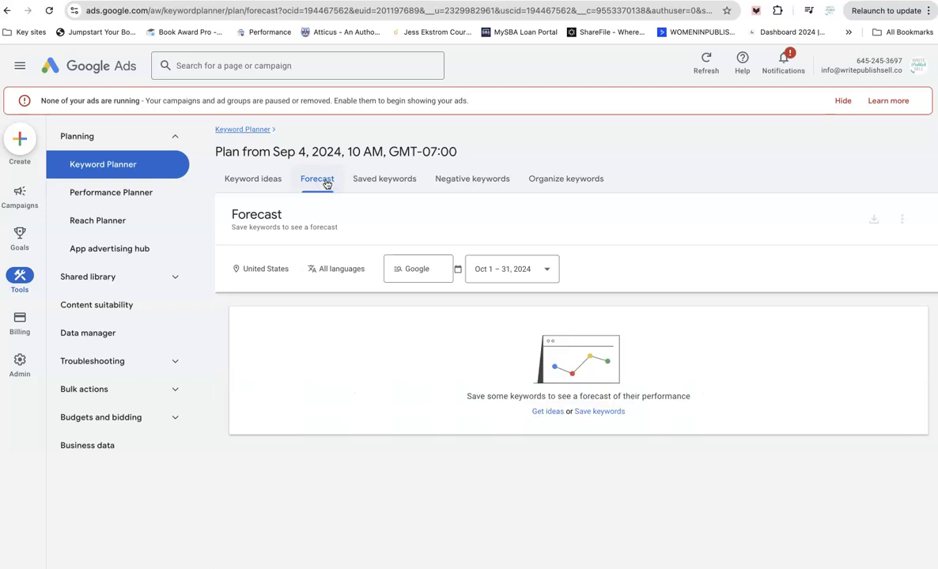
pyautogui.click(251, 182)
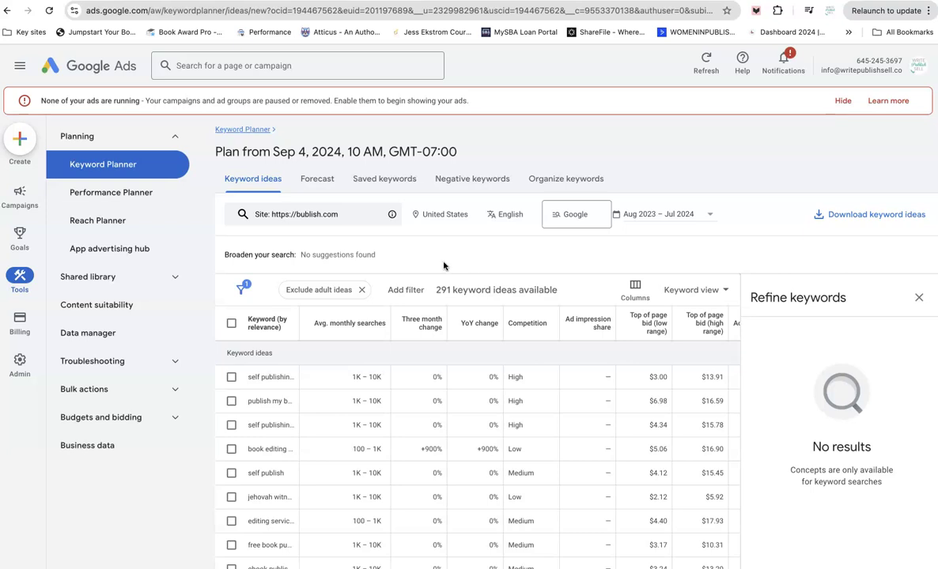
# - Return to the Keyword Planner start page and open a new keyword discovery that starts with keywords
pyautogui.click(253, 131)
pyautogui.click(371, 250)
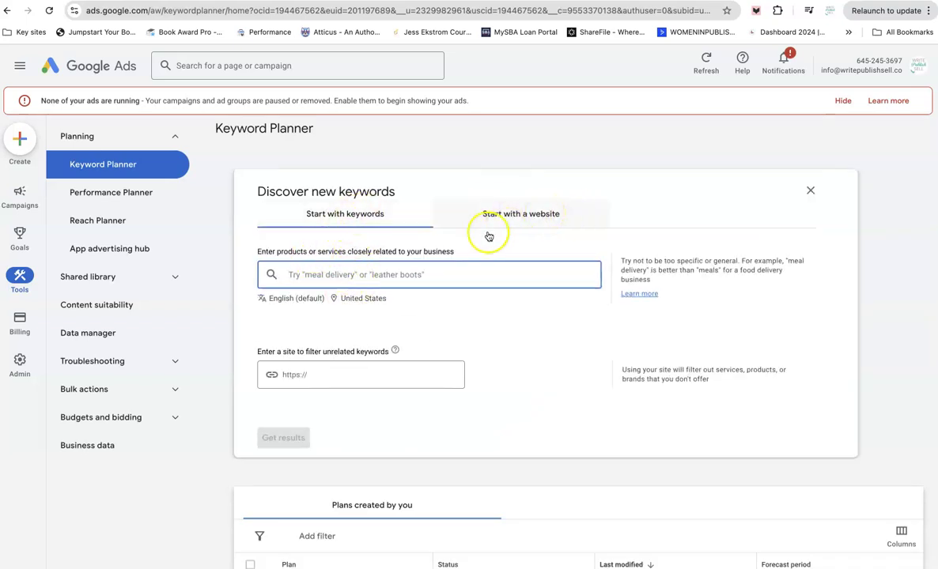
pyautogui.click(318, 277)
pyautogui.click(320, 276)
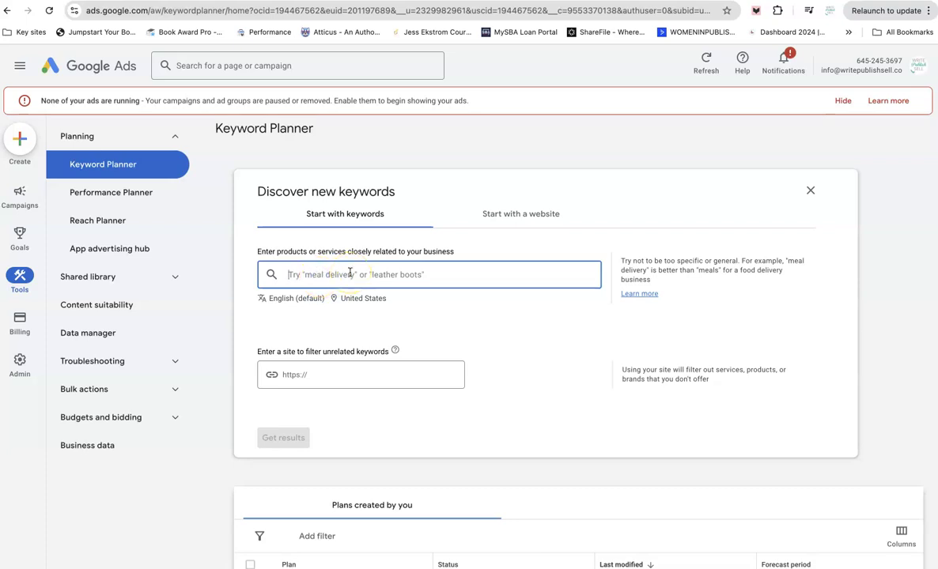
# - Get keyword ideas for "romantic comedy", "author" and "self-publishing", check the second page of results and return to the first
pyautogui.write('romanti')
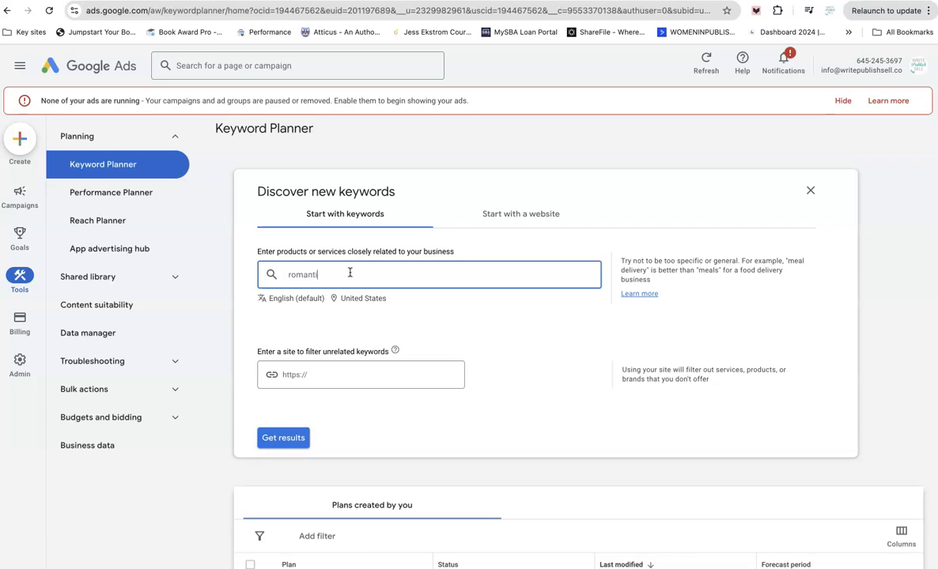
pyautogui.write('c comedy')
pyautogui.press('Return')
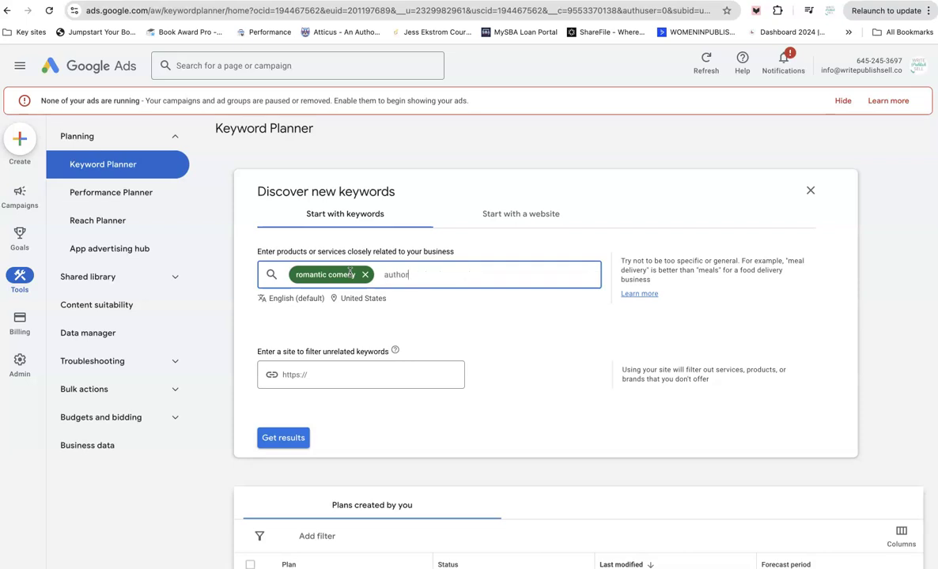
pyautogui.write('author')
pyautogui.press('Return')
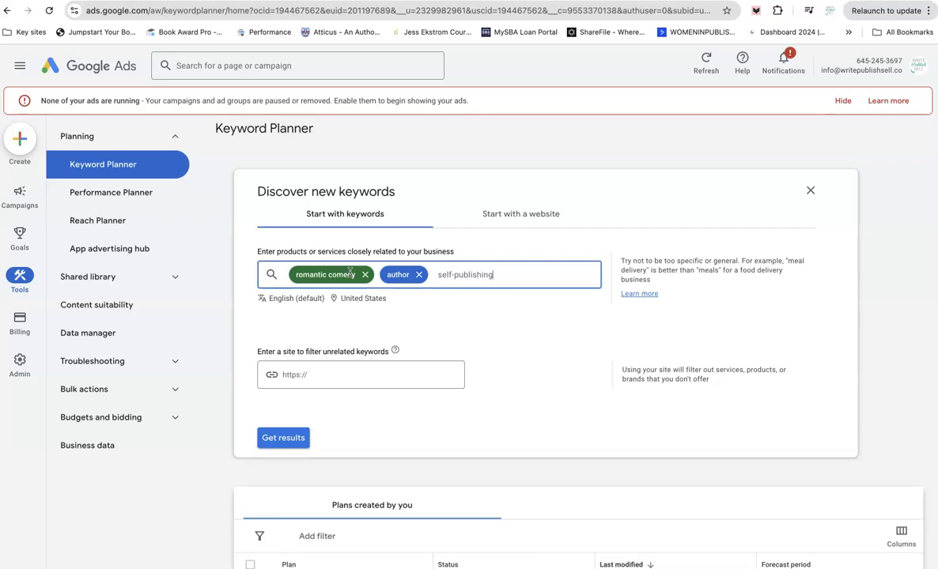
pyautogui.press('Return')
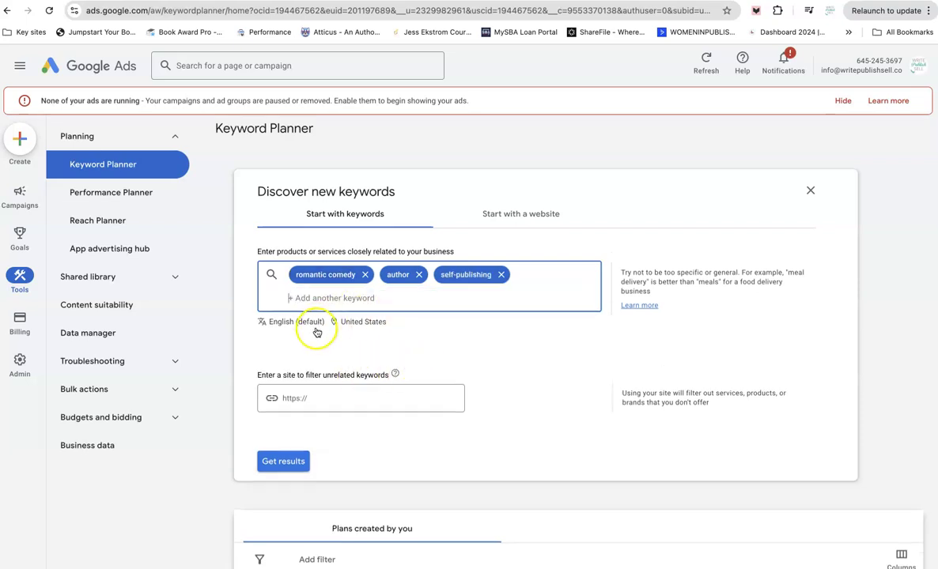
pyautogui.scroll(-1, 362, 356)
pyautogui.scroll(-1, 363, 350)
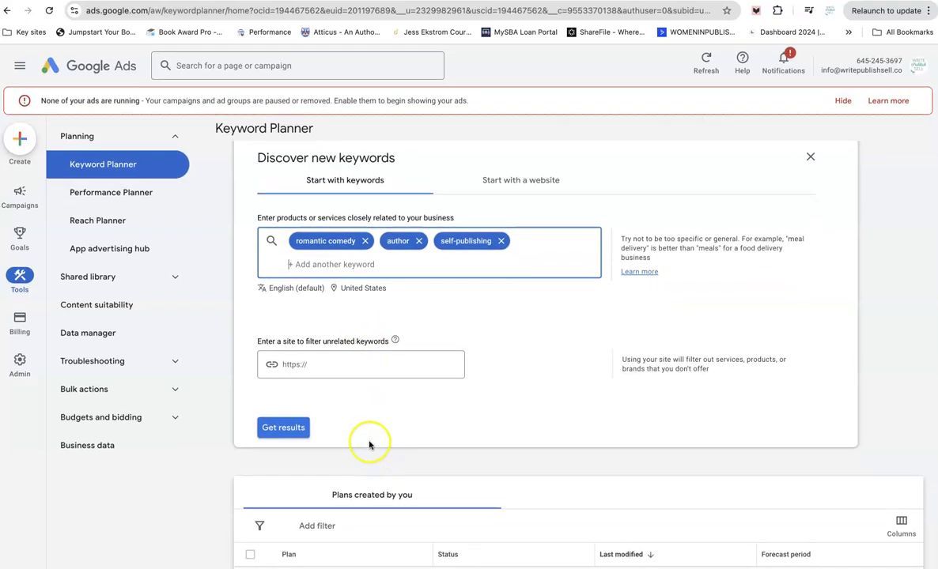
pyautogui.click(285, 427)
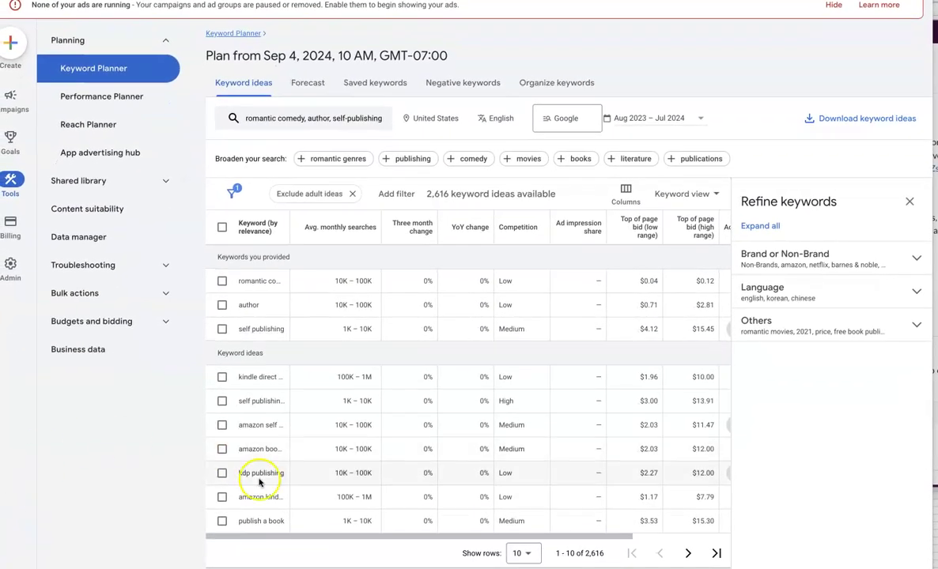
pyautogui.click(688, 552)
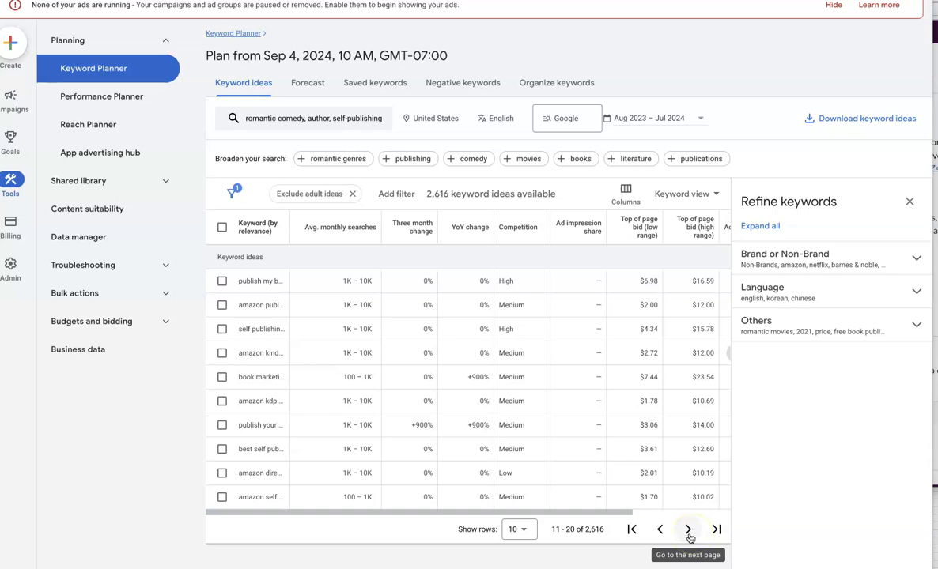
pyautogui.click(633, 530)
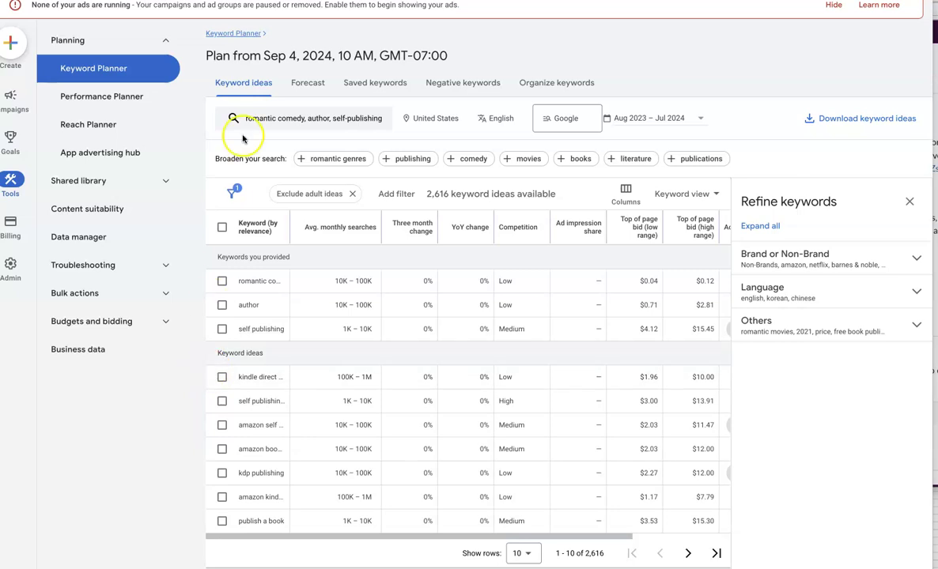
# - Remove "romantic comedy" from the search terms and get updated results for "author" and "self-publishing"
pyautogui.click(331, 119)
pyautogui.click(336, 177)
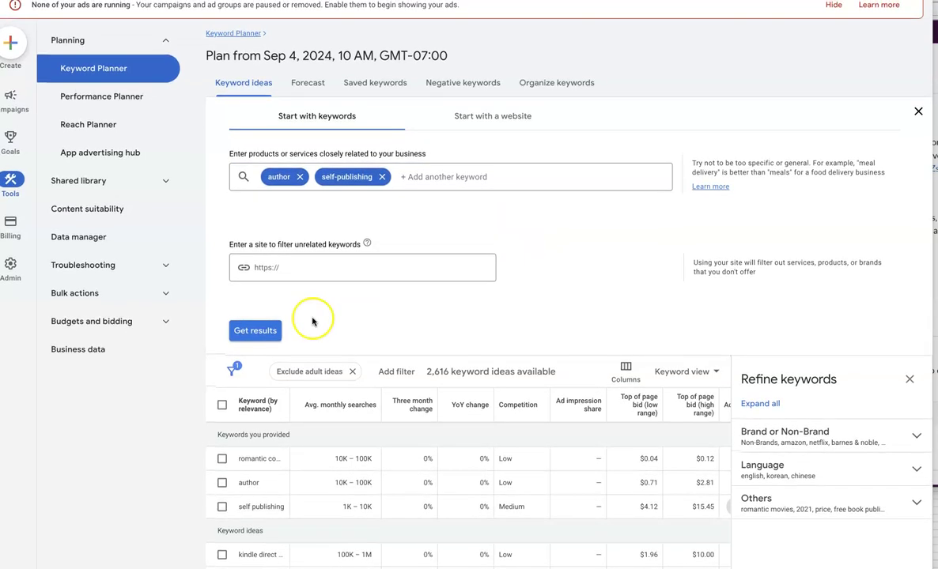
pyautogui.click(245, 331)
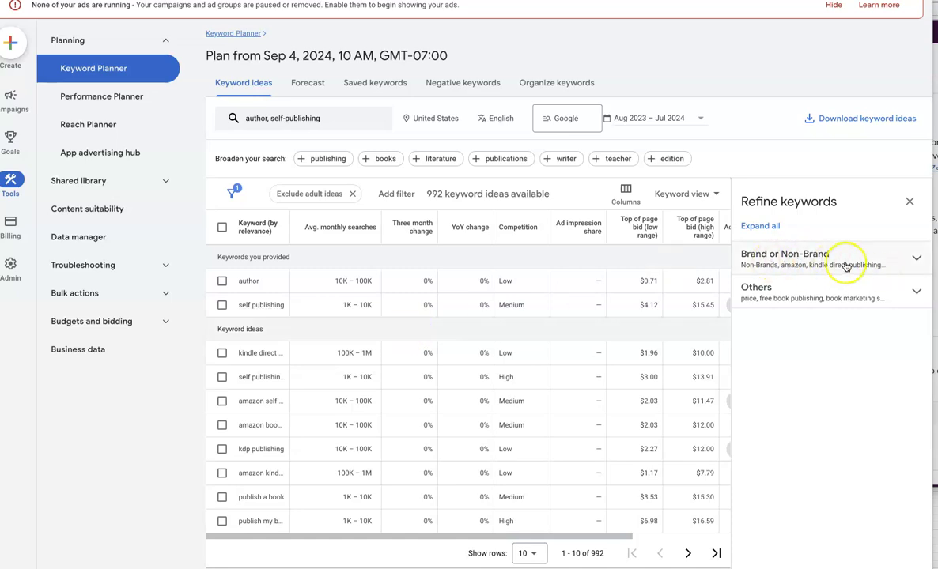
# - Review the "Brand or Non-Brand" categories available for refining the keywords, then collapse that section
pyautogui.click(914, 260)
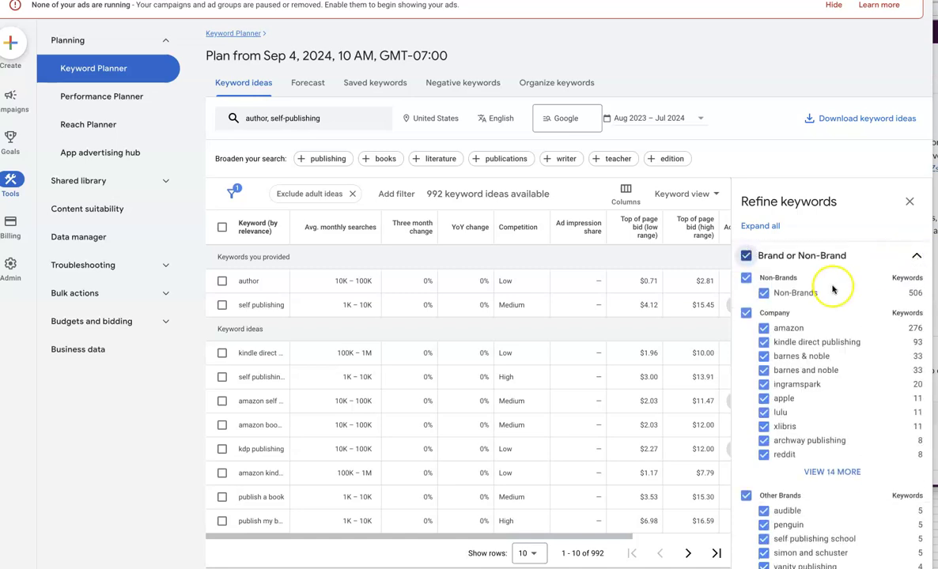
pyautogui.scroll(-3, 836, 288)
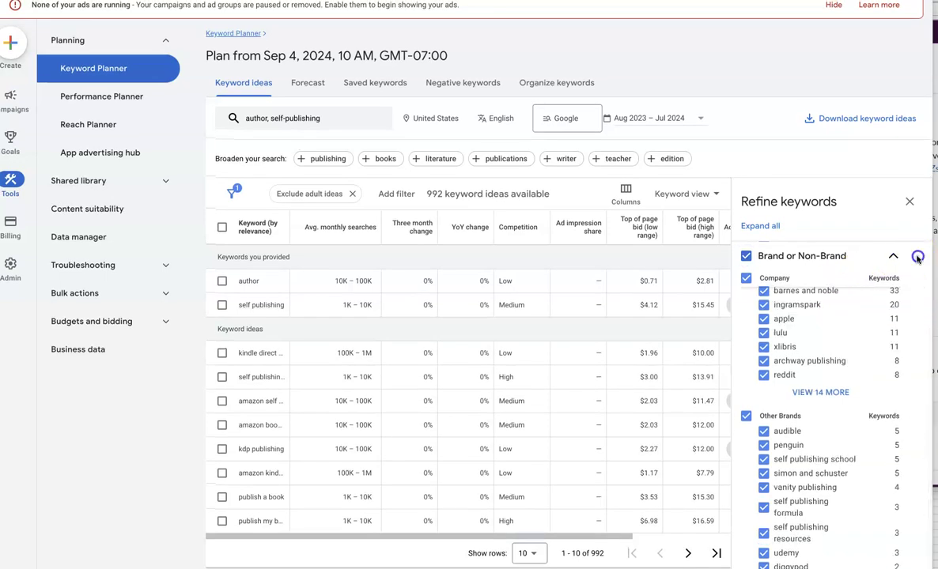
pyautogui.click(917, 259)
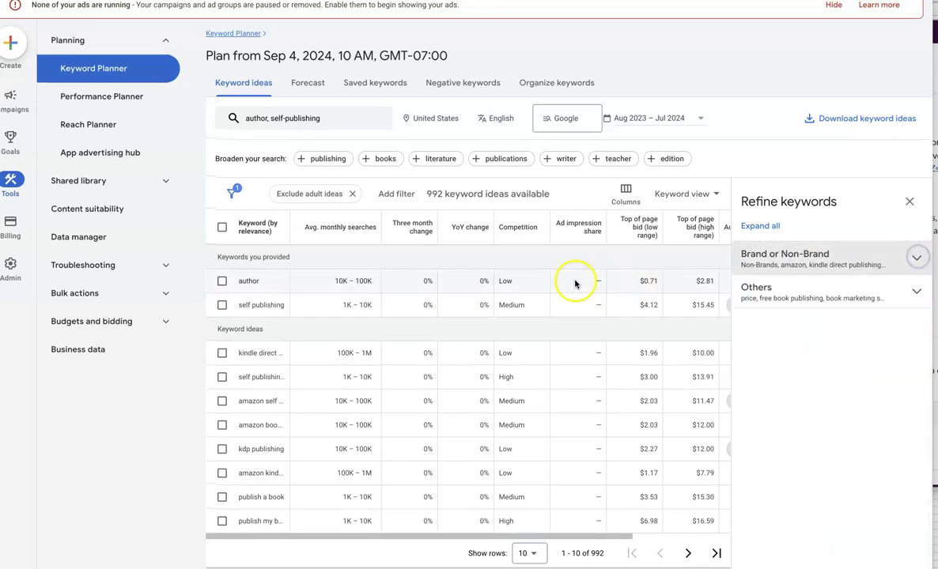
# - Review the keyword groups under "Others" in the refinement options, then collapse that section
pyautogui.click(910, 292)
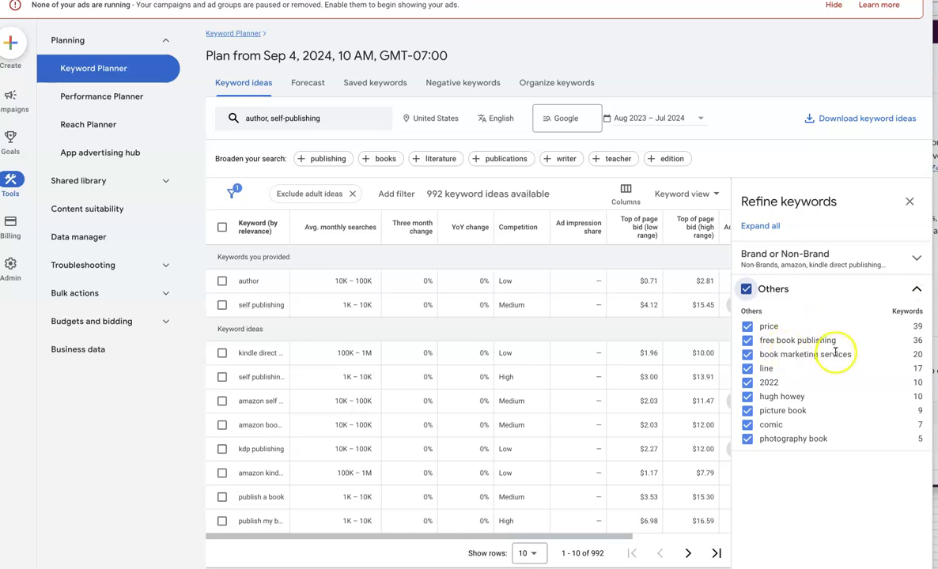
pyautogui.click(915, 290)
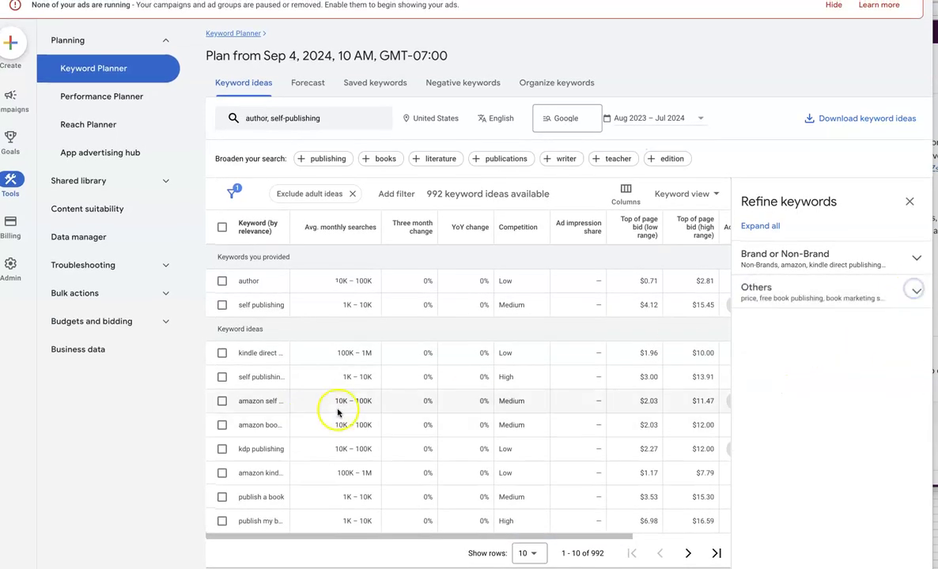
# - Compare search volume, competition and bids for "author" and "self publishing" with the keyword ideas on the first two result pages
pyautogui.click(685, 554)
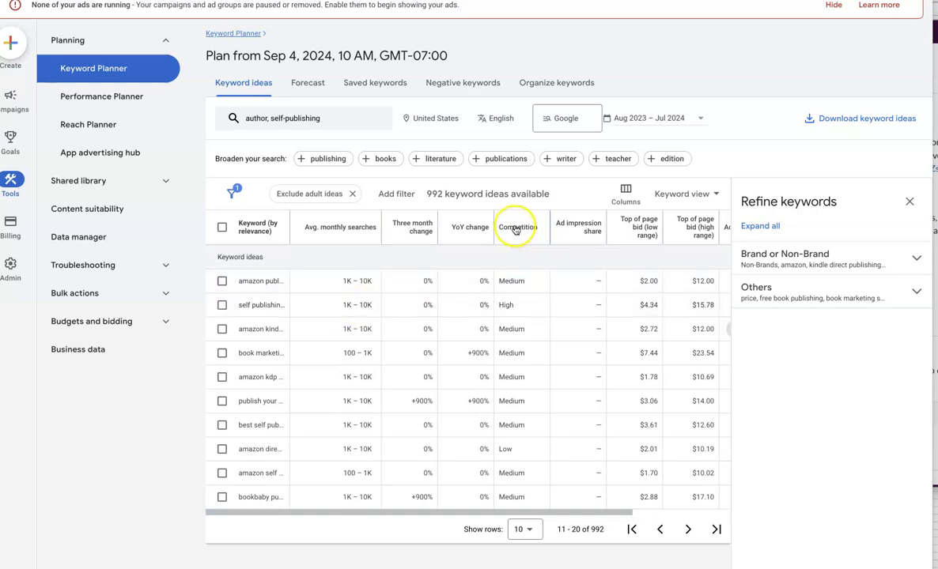
pyautogui.hscroll(1, 523, 237)
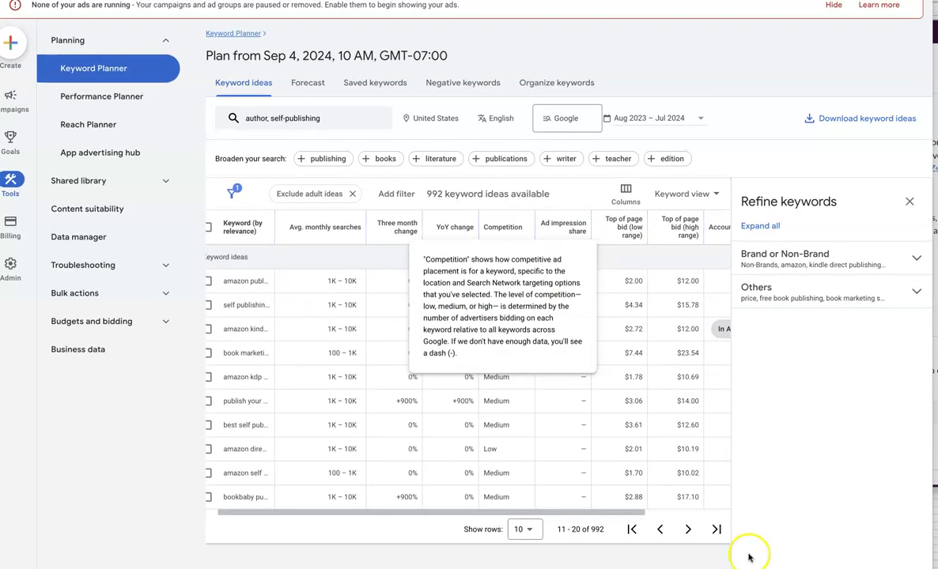
pyautogui.click(661, 530)
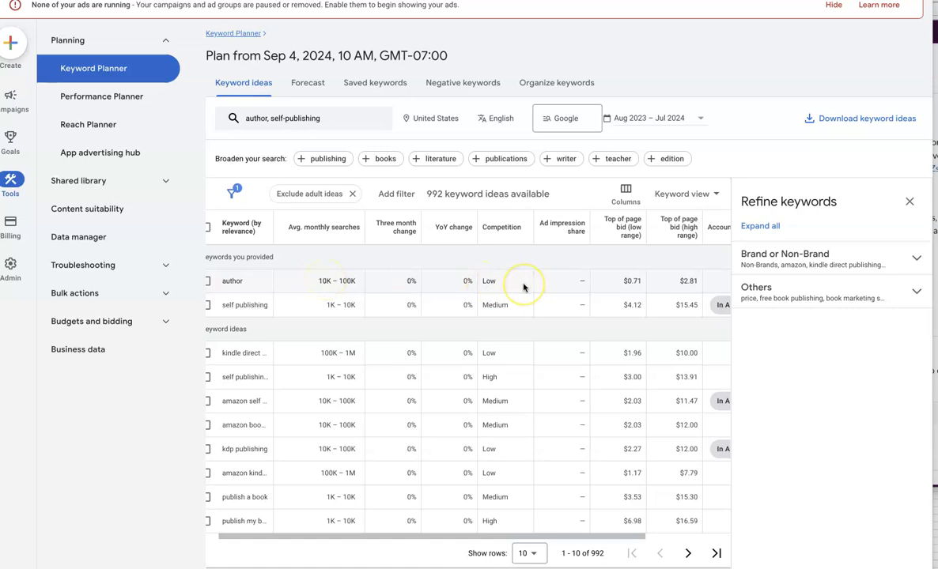
pyautogui.hscroll(-2, 261, 281)
pyautogui.hscroll(1, 396, 292)
pyautogui.hscroll(-1, 354, 285)
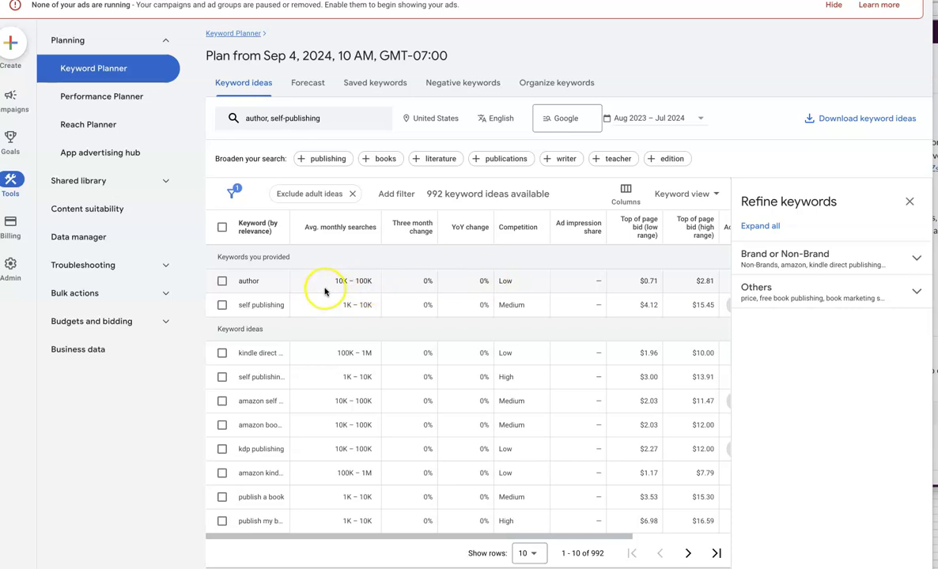
pyautogui.moveTo(261, 307)
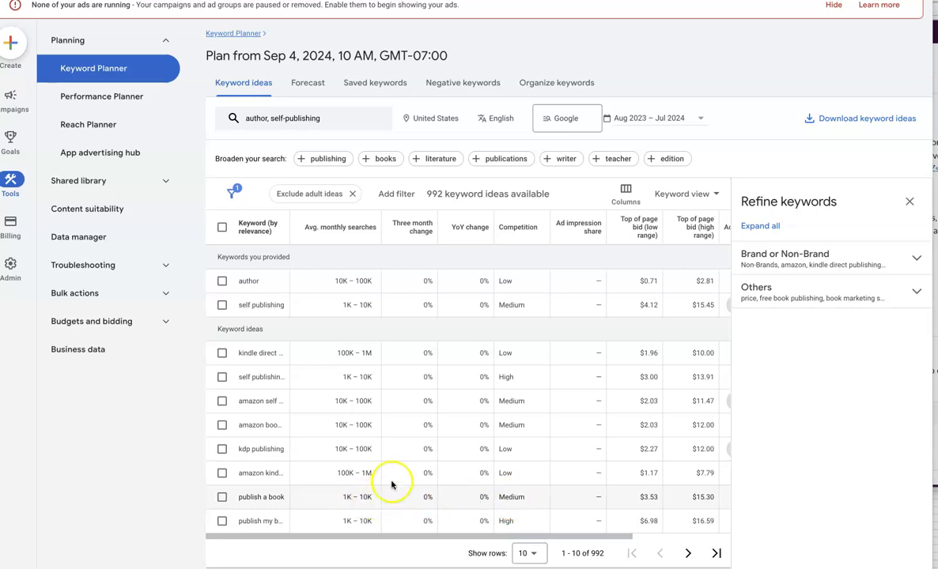
pyautogui.click(687, 553)
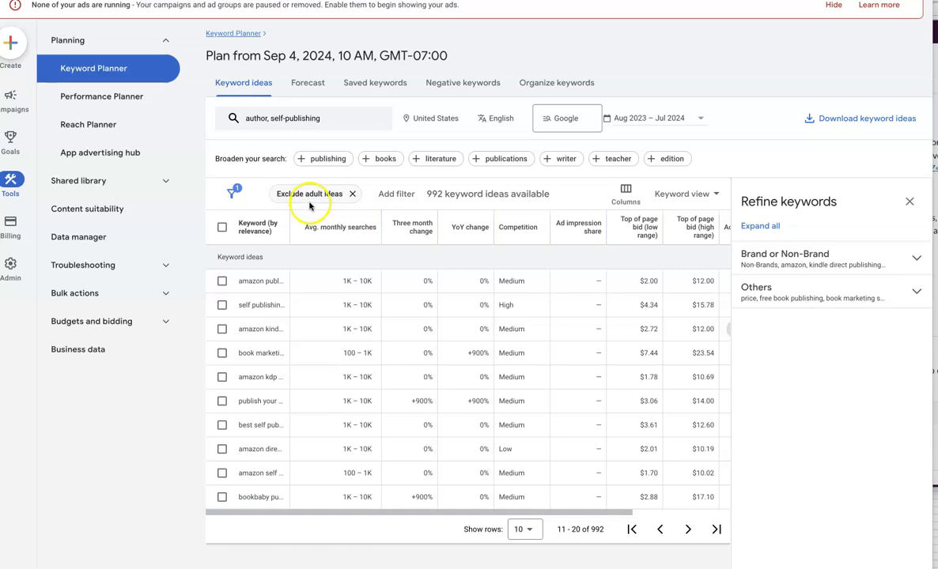
# - Replace the search terms with "science fiction books", "dystopian books" and "YA novels" and get new keyword results
pyautogui.click(261, 117)
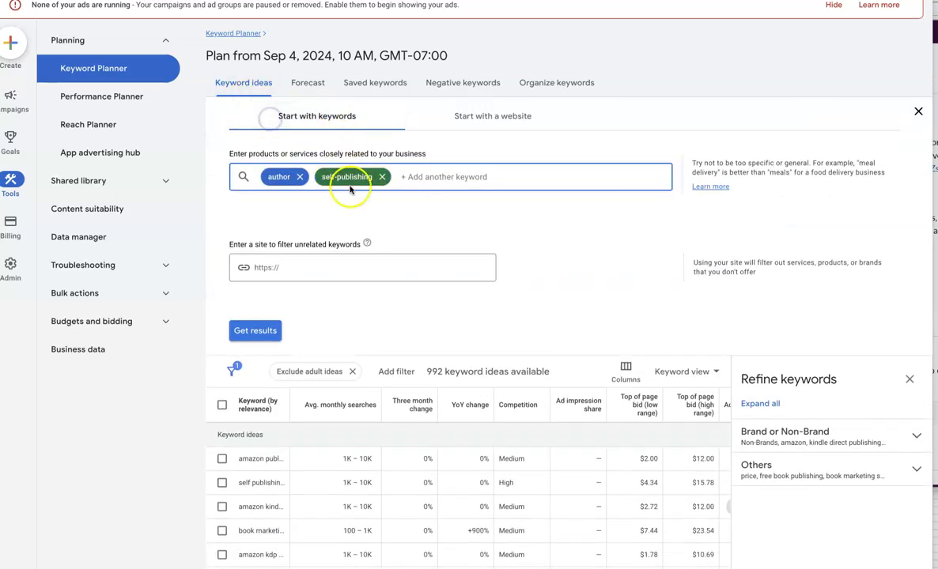
pyautogui.click(382, 176)
pyautogui.click(299, 176)
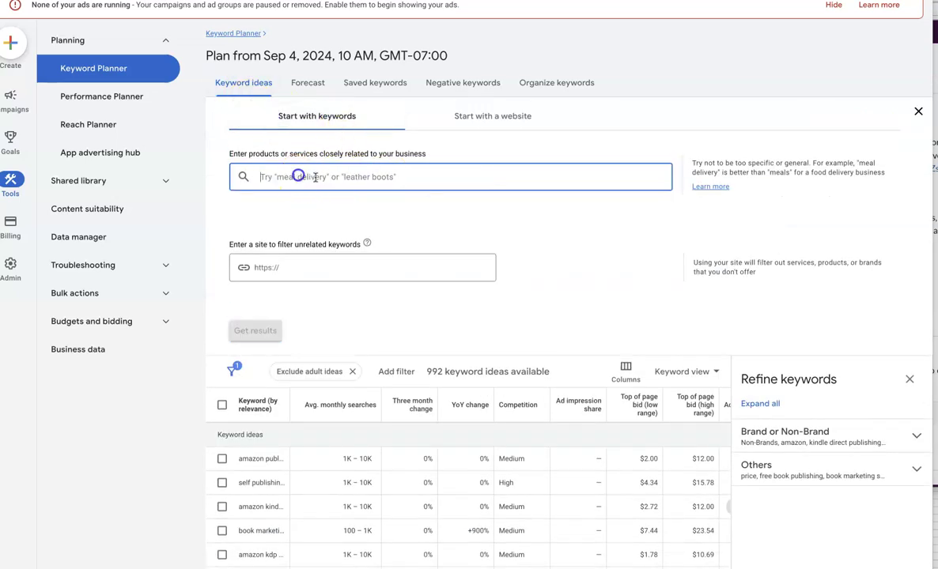
pyautogui.write('s')
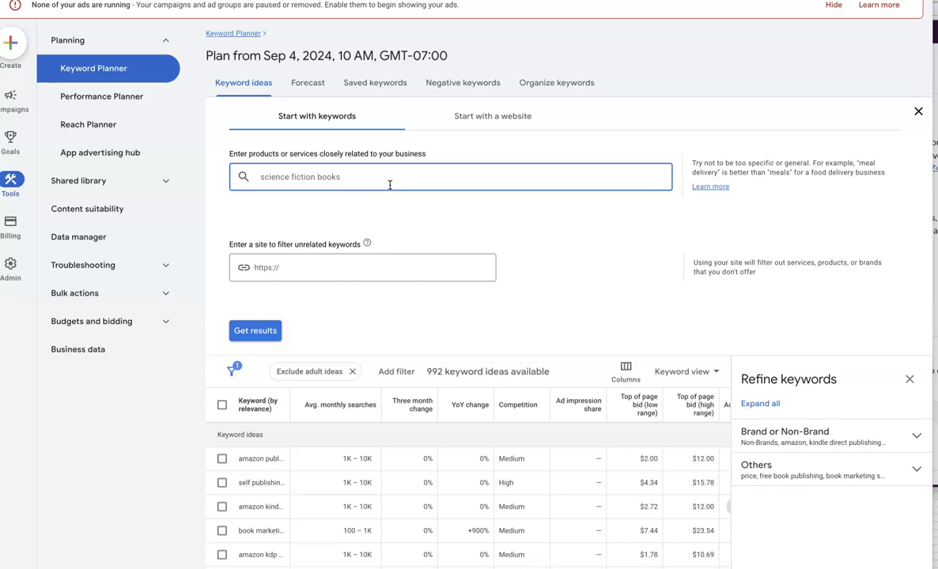
pyautogui.write('cience fiction books')
pyautogui.press('Return')
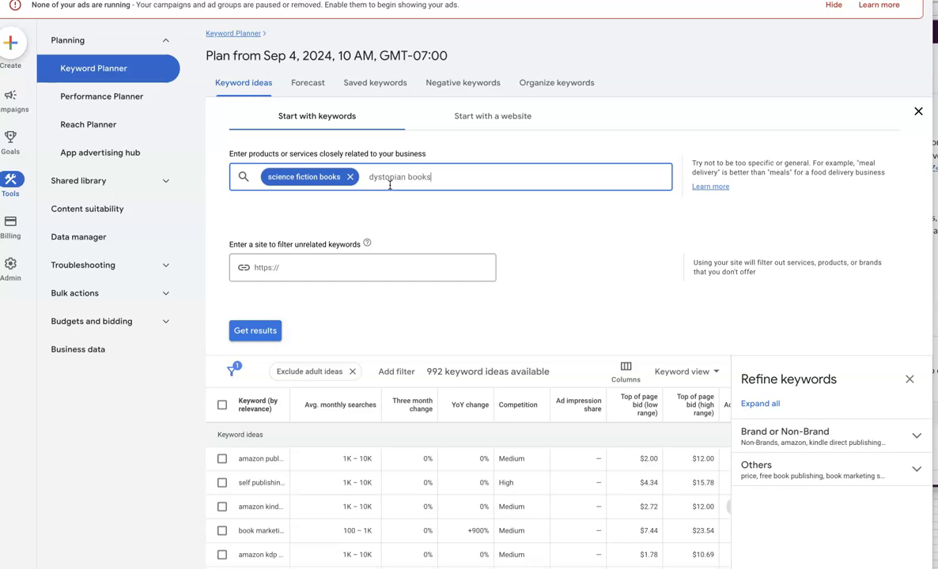
pyautogui.press('Return')
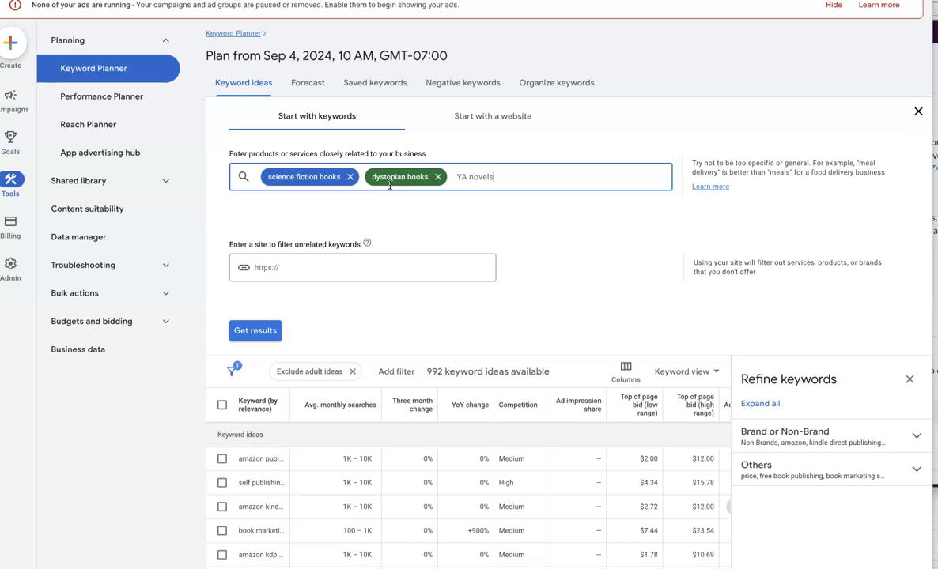
pyautogui.press('Return')
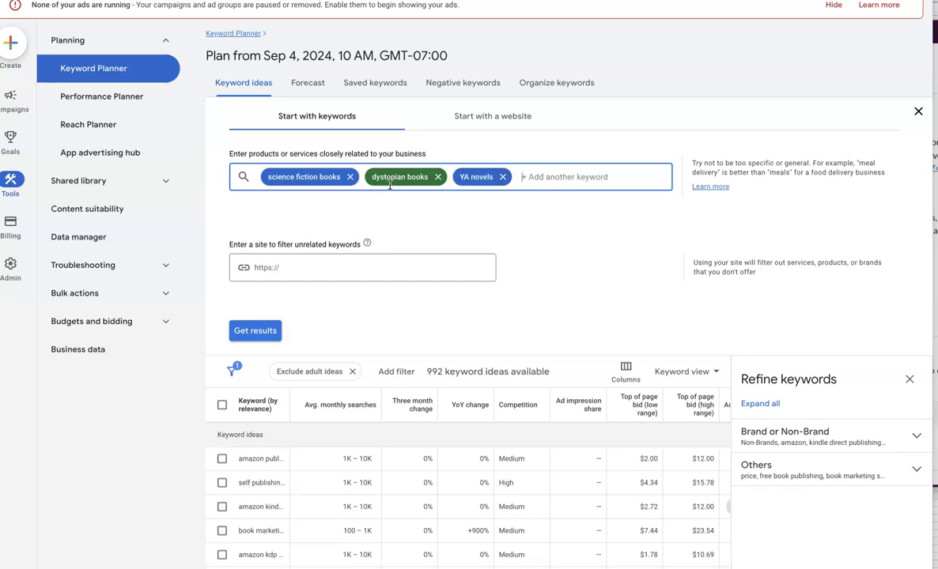
pyautogui.click(255, 330)
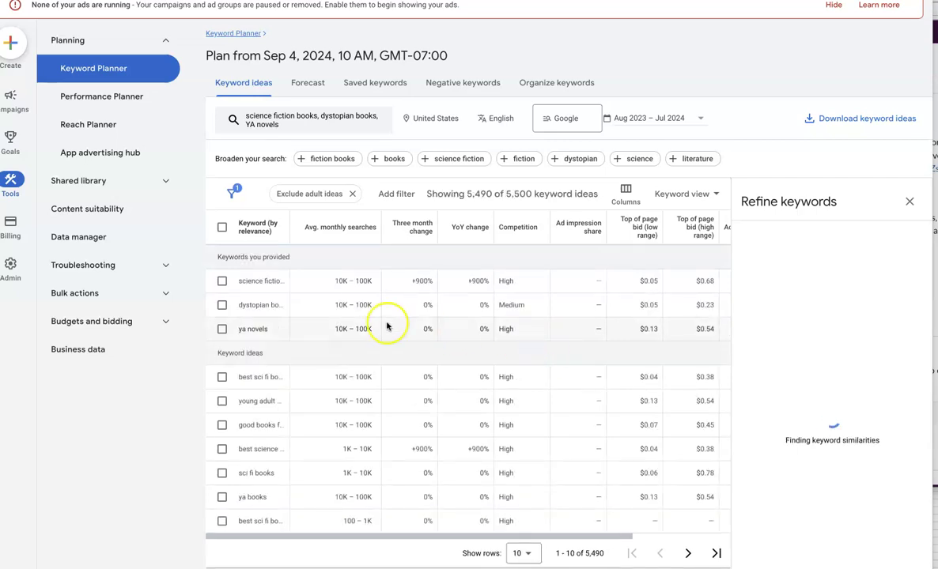
# - Examine the monthly searches, trend changes, competition, bid ranges and account status of the three provided book keywords
pyautogui.scroll(-1, 341, 297)
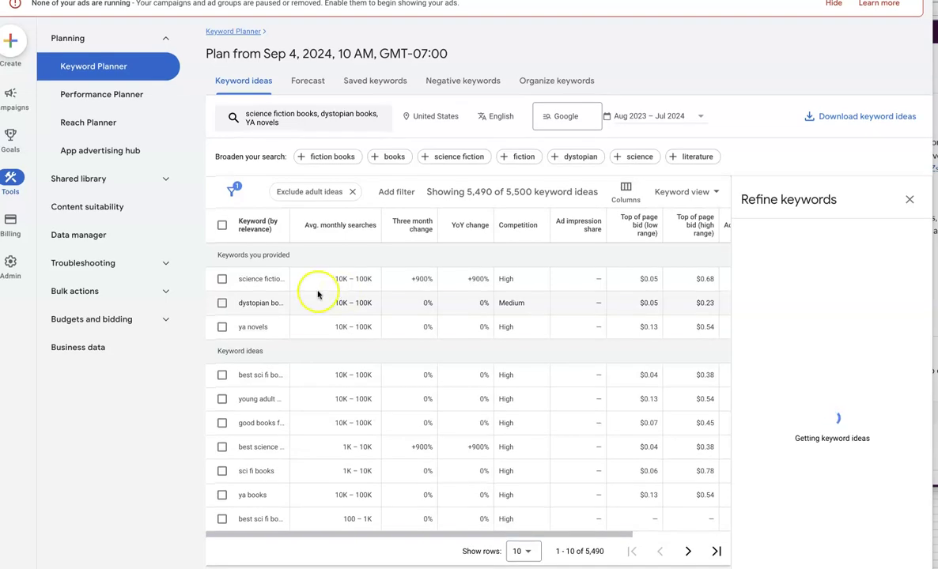
pyautogui.scroll(1, 316, 292)
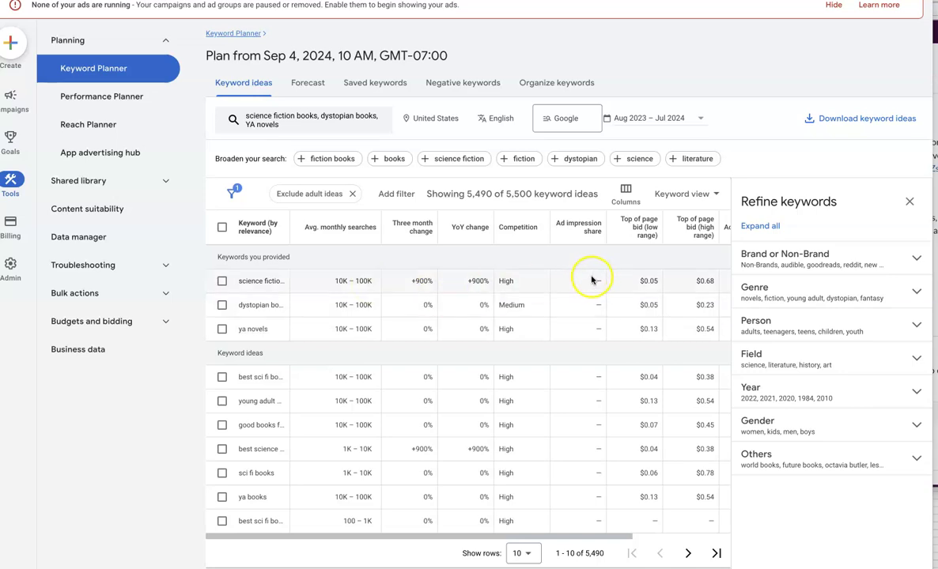
pyautogui.hscroll(3, 601, 280)
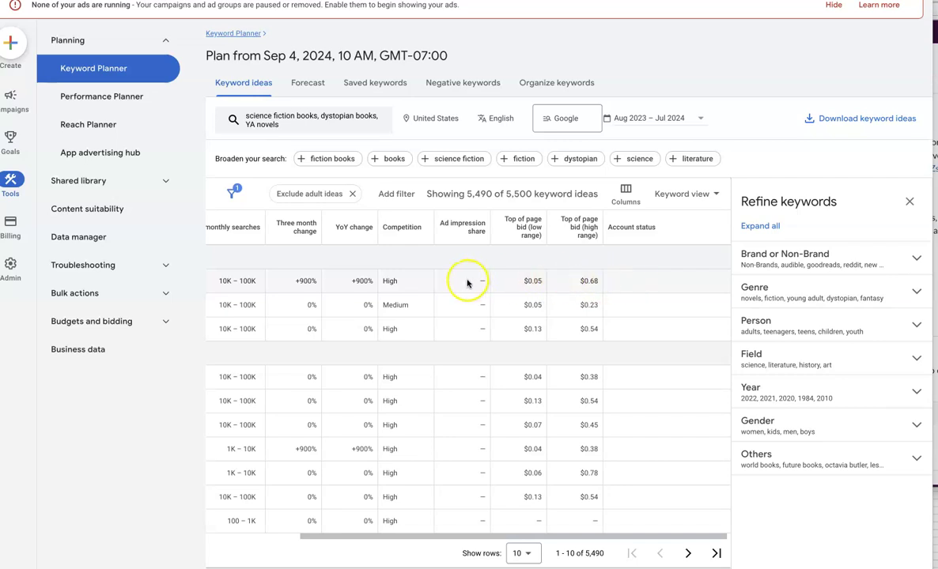
pyautogui.hscroll(-3, 502, 280)
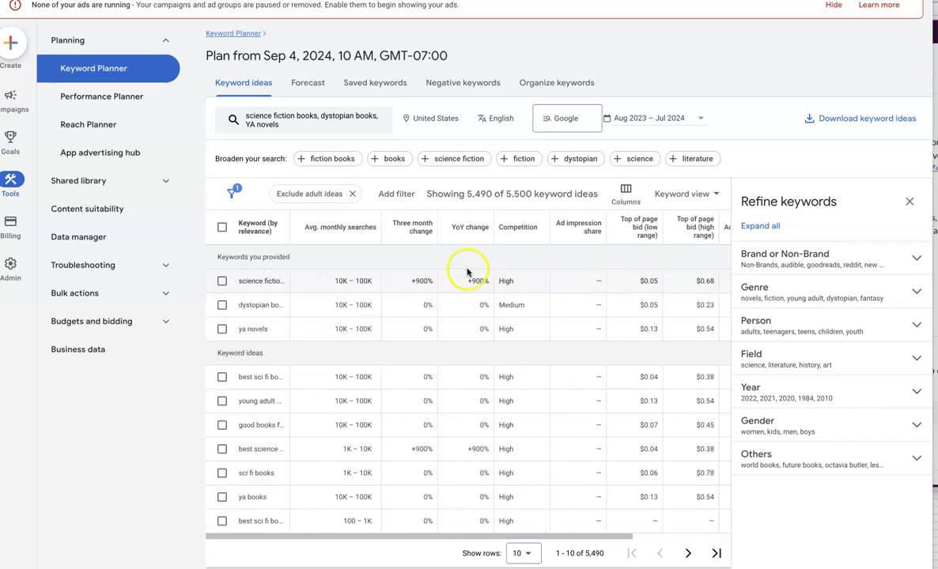
pyautogui.scroll(-1, 457, 318)
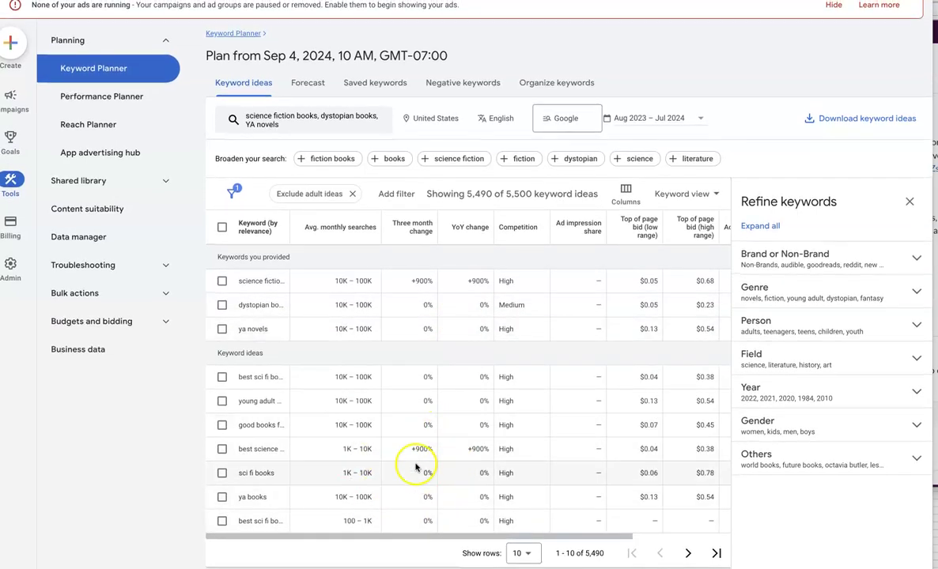
# - Go to the second page of keyword ideas and widen the Keyword column to fit the full phrases
pyautogui.click(688, 554)
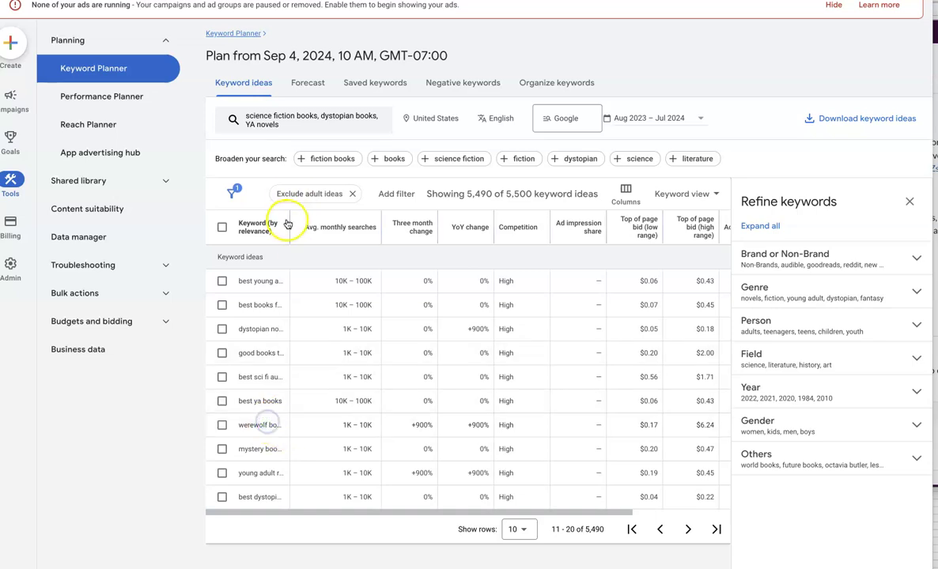
pyautogui.moveTo(290, 219); pyautogui.dragTo(358, 223)
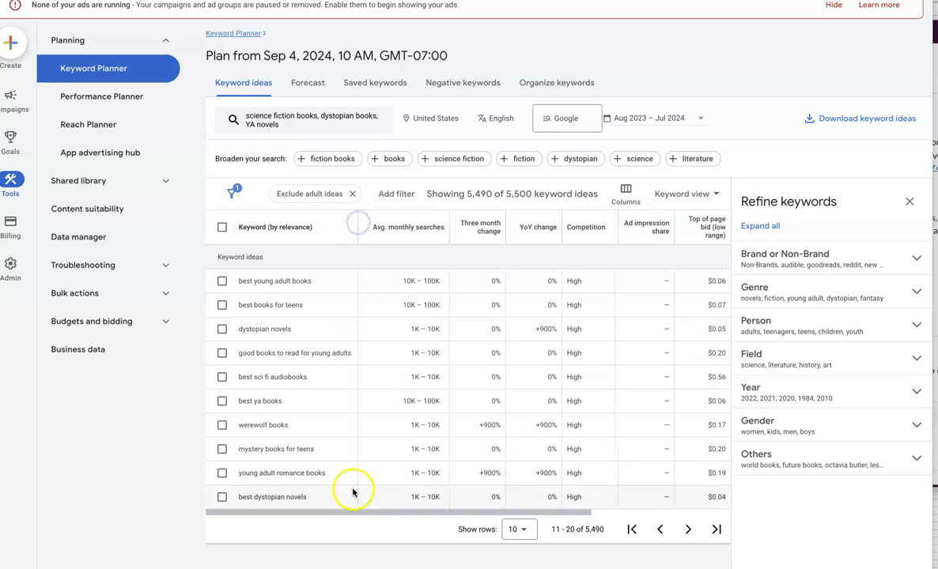
# - Go through the third to fifth pages of keyword ideas, comparing their search volumes, competition and bids
pyautogui.click(689, 530)
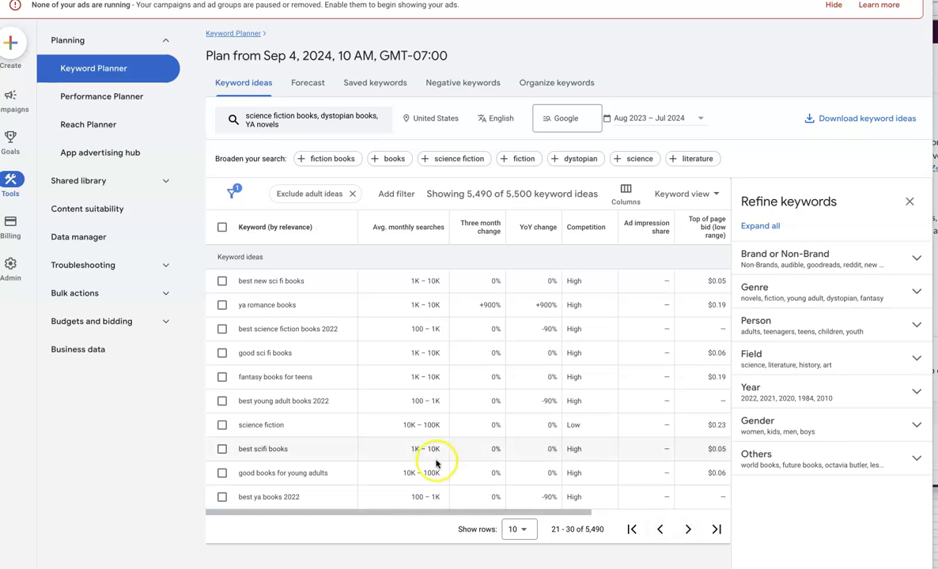
pyautogui.hscroll(1, 300, 322)
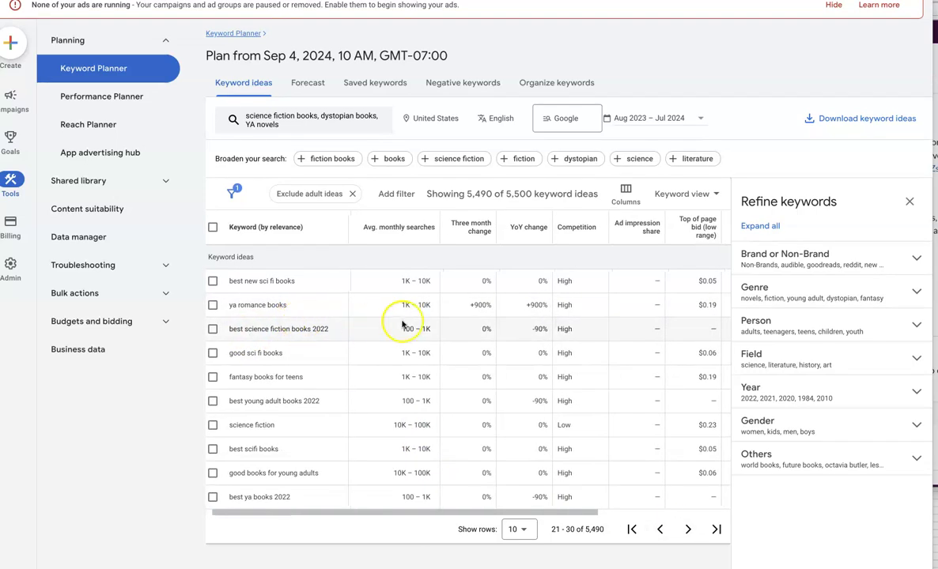
pyautogui.hscroll(3, 408, 324)
pyautogui.hscroll(-4, 412, 324)
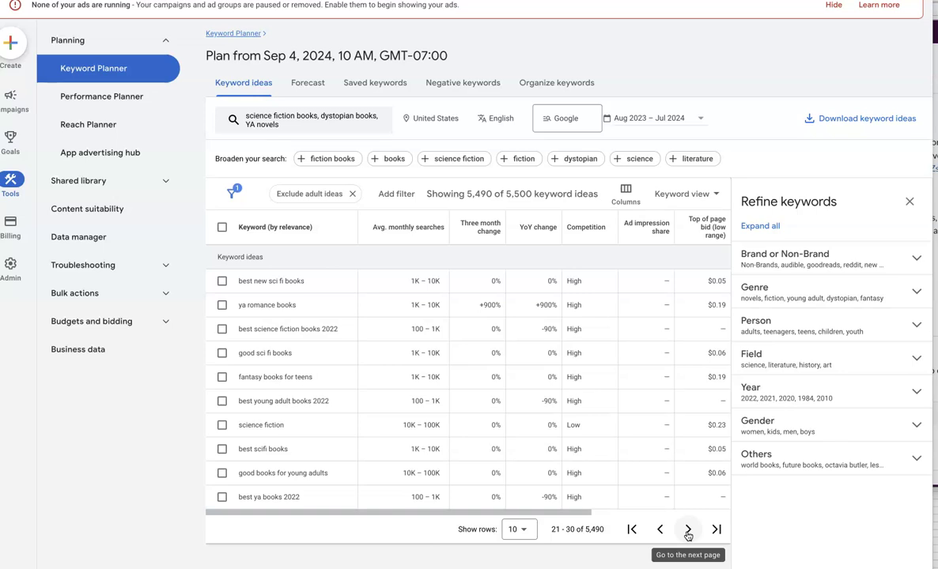
pyautogui.click(688, 531)
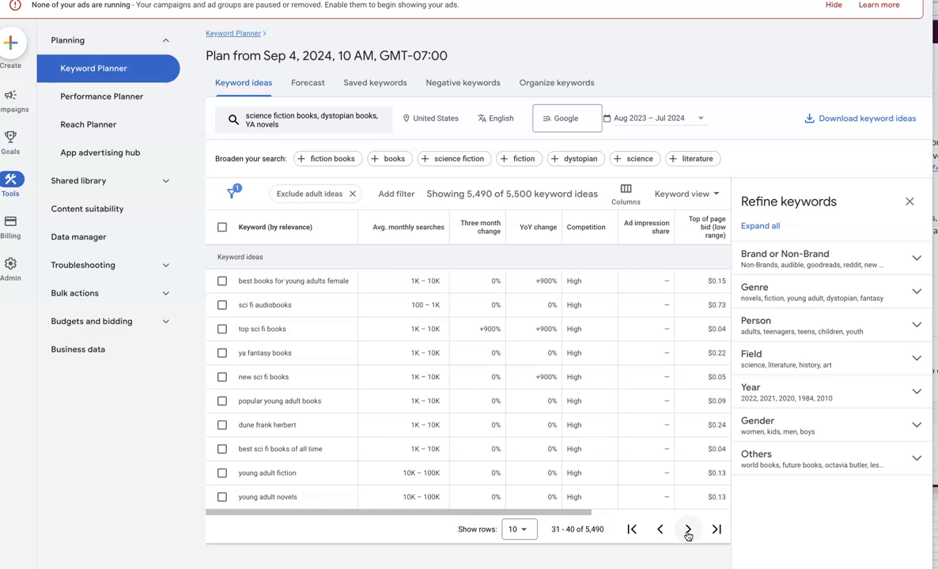
pyautogui.click(687, 530)
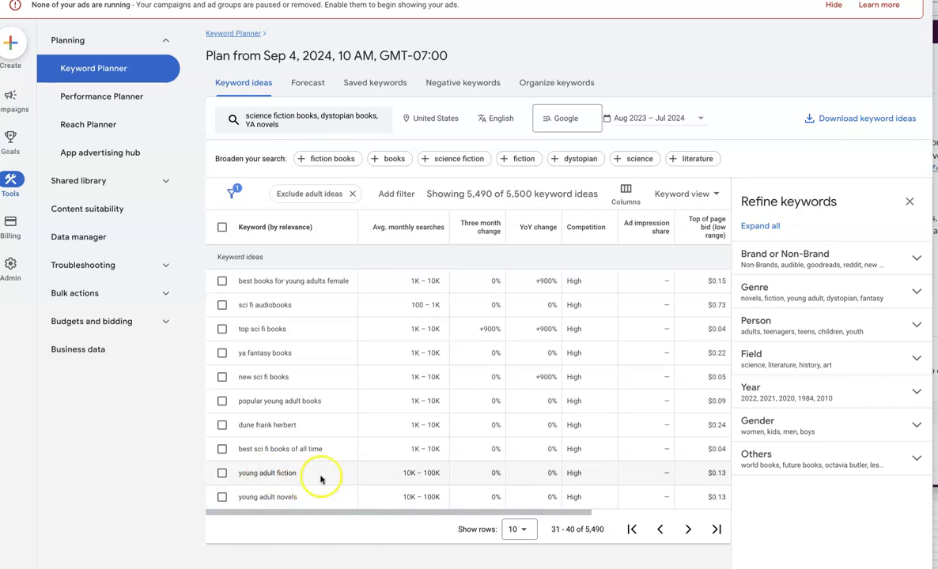
pyautogui.click(688, 530)
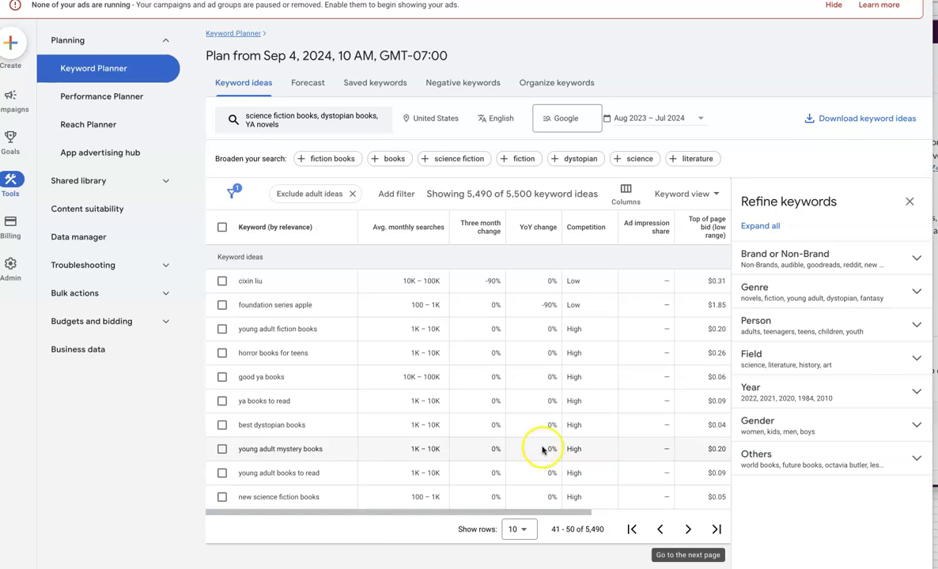
# - Expand the "Genre" refinement, check the keyword details for "novels" and show the remaining genres
pyautogui.click(917, 292)
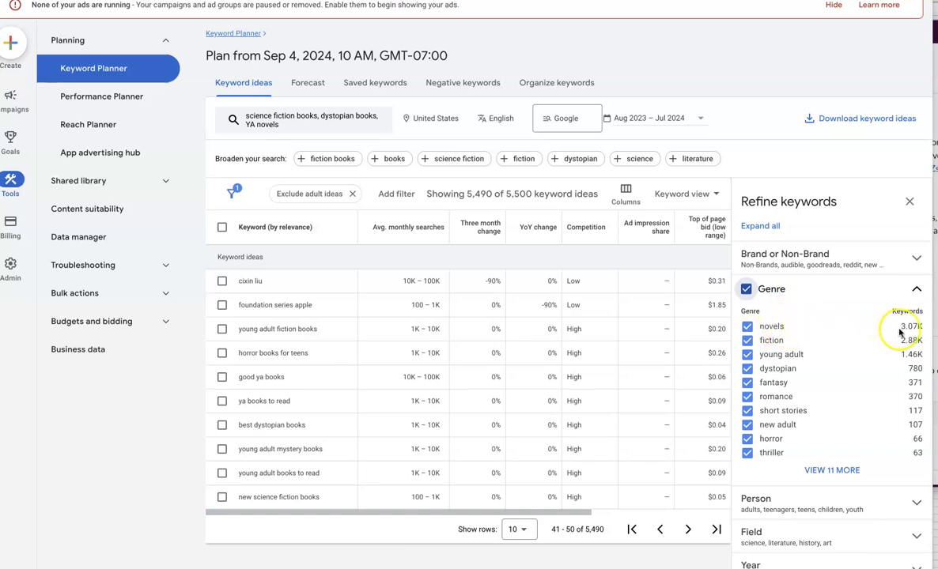
pyautogui.moveTo(919, 331)
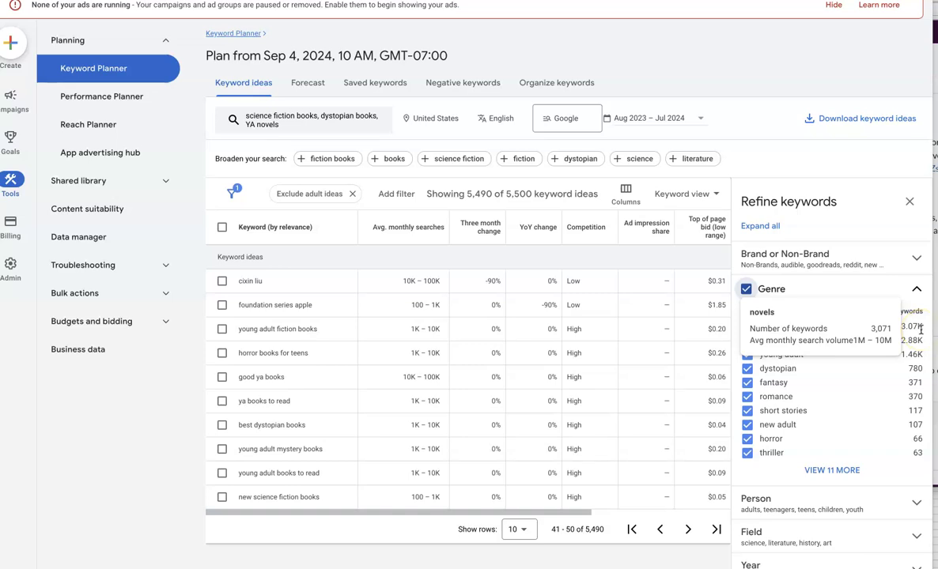
pyautogui.click(832, 471)
pyautogui.scroll(-5, 829, 415)
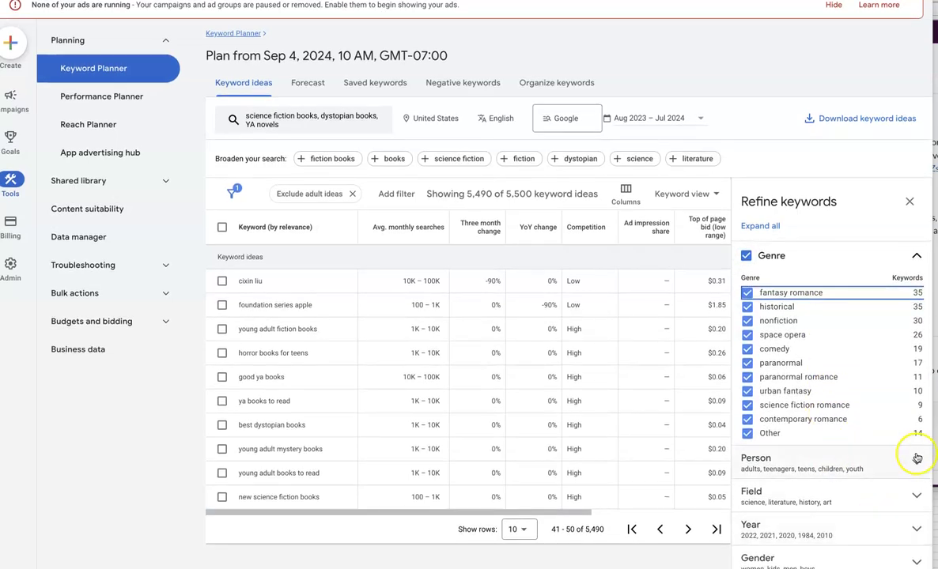
# - Expand the "Person", "Field" and "Gender" refinements and review the keyword groups in each
pyautogui.click(915, 462)
pyautogui.scroll(-2, 791, 472)
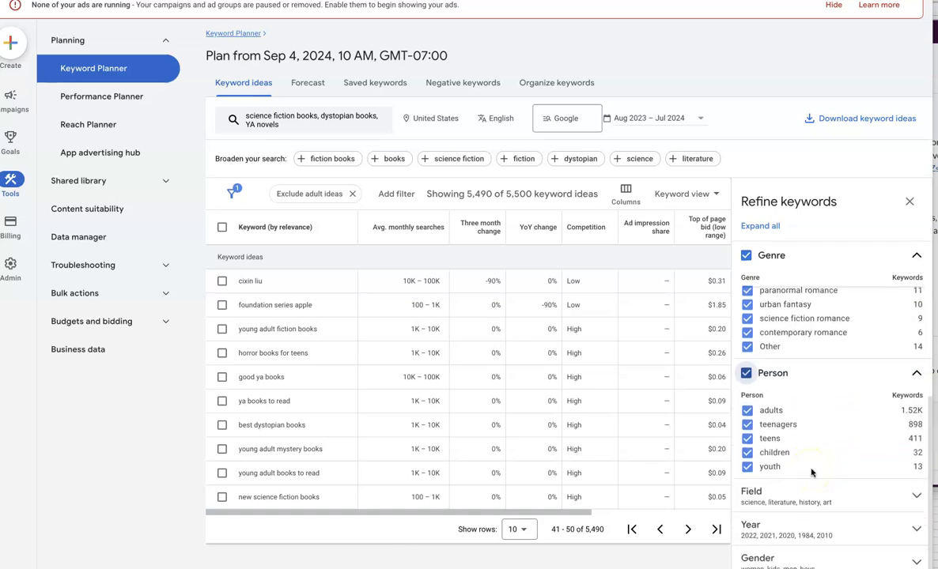
pyautogui.click(916, 495)
pyautogui.scroll(-2, 855, 513)
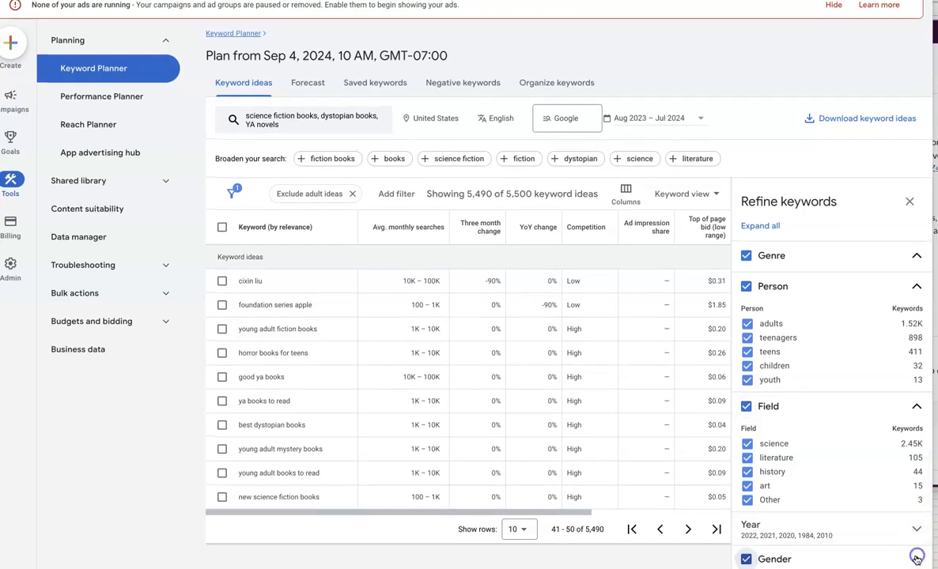
pyautogui.click(869, 554)
pyautogui.scroll(-2, 870, 553)
pyautogui.scroll(-1, 869, 554)
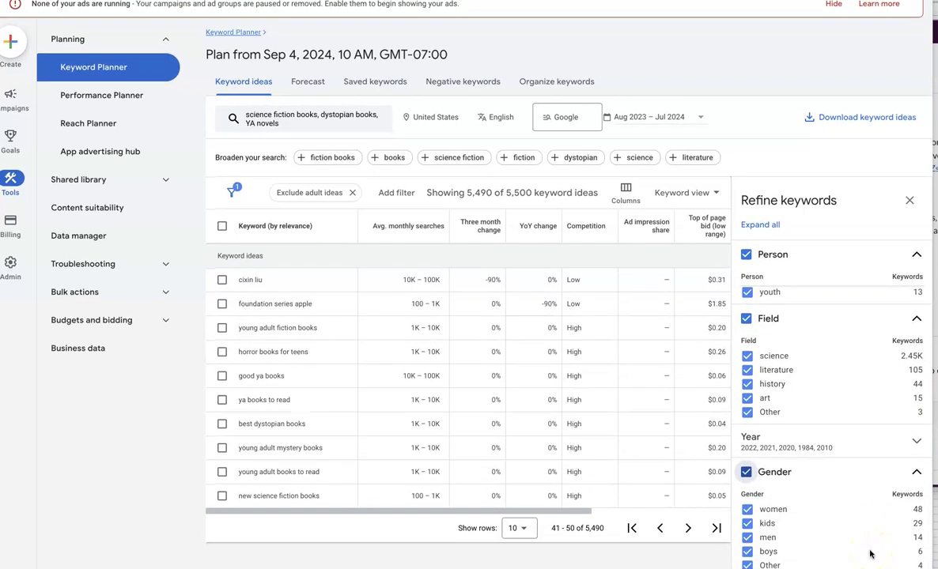
pyautogui.scroll(5, 869, 553)
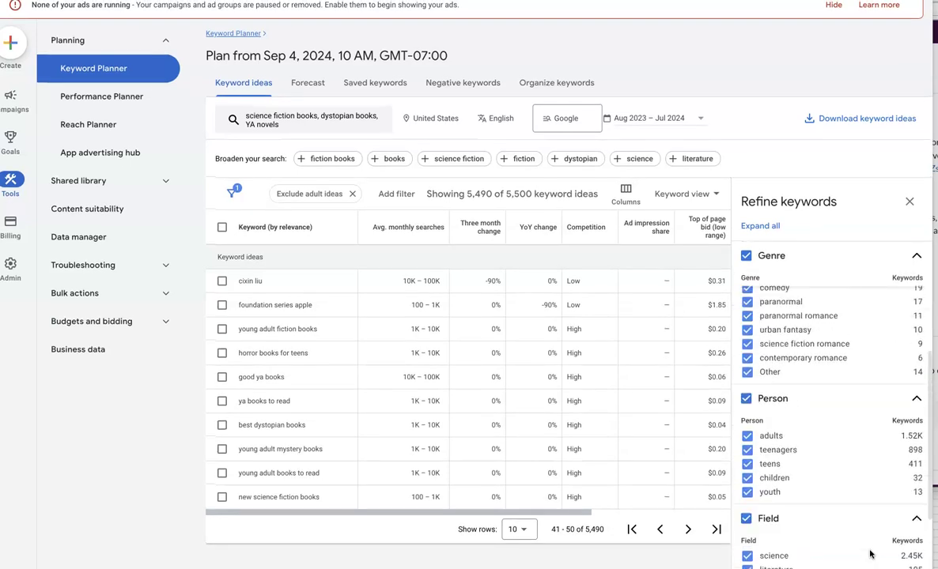
# - Expand all refinement categories, reopen the Refine keywords pane and skim its keyword groups from brands to others
pyautogui.click(771, 226)
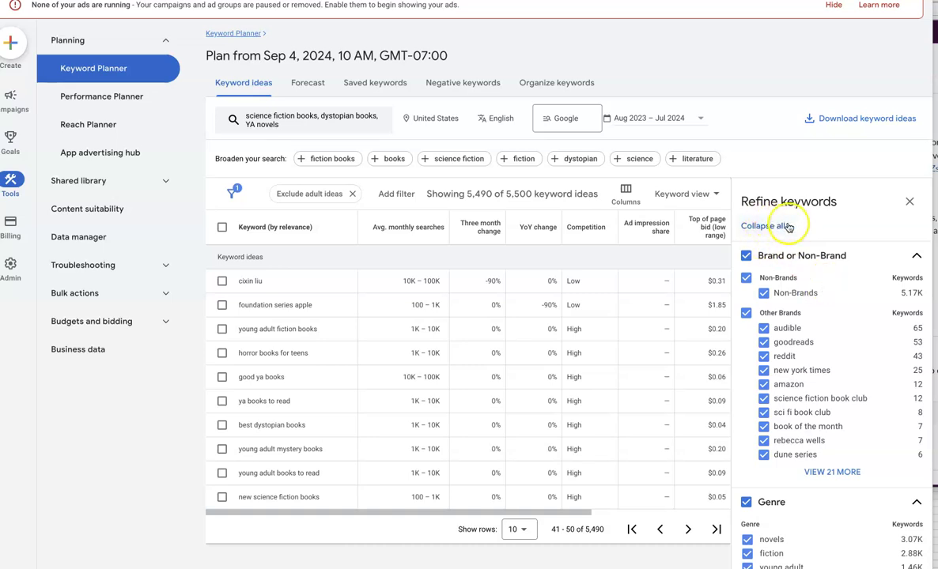
pyautogui.click(910, 201)
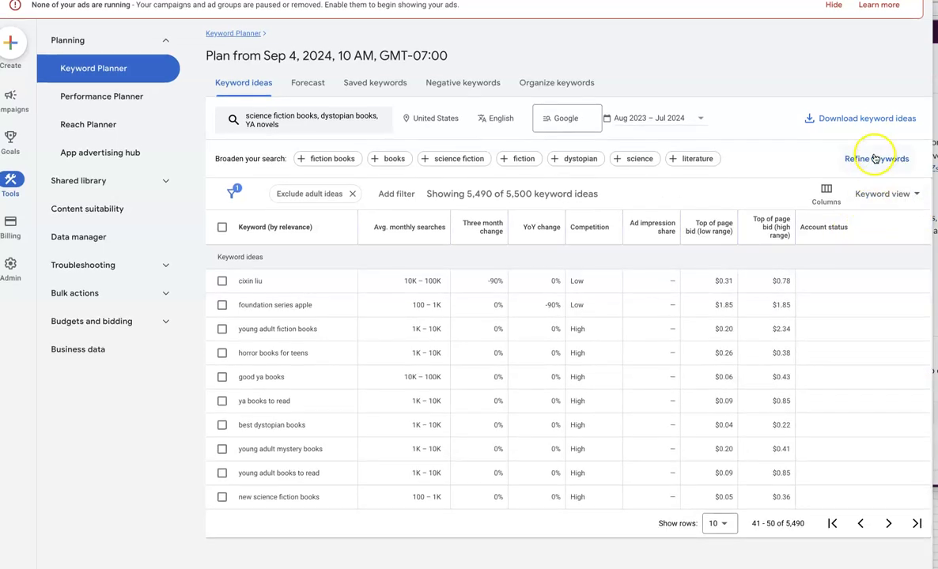
pyautogui.click(876, 159)
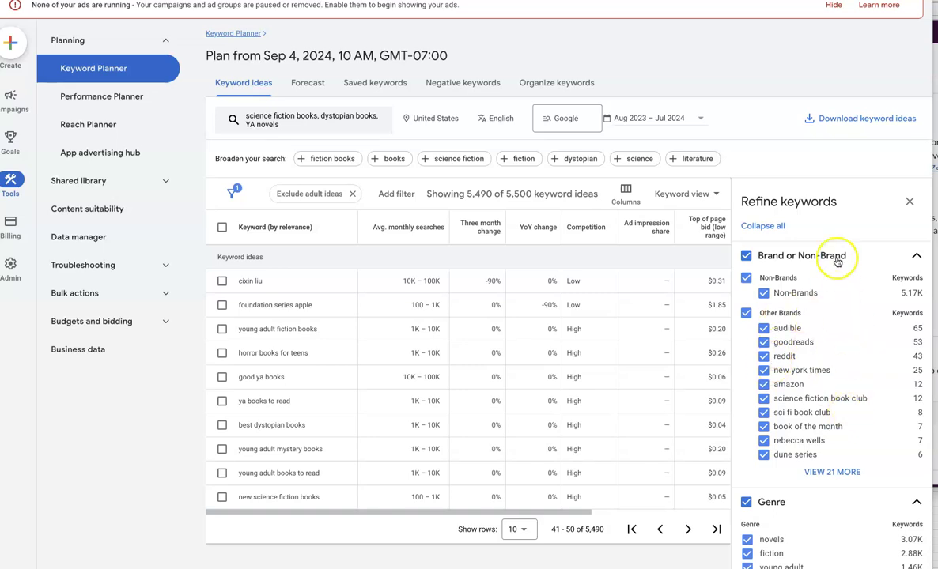
pyautogui.scroll(-10, 847, 376)
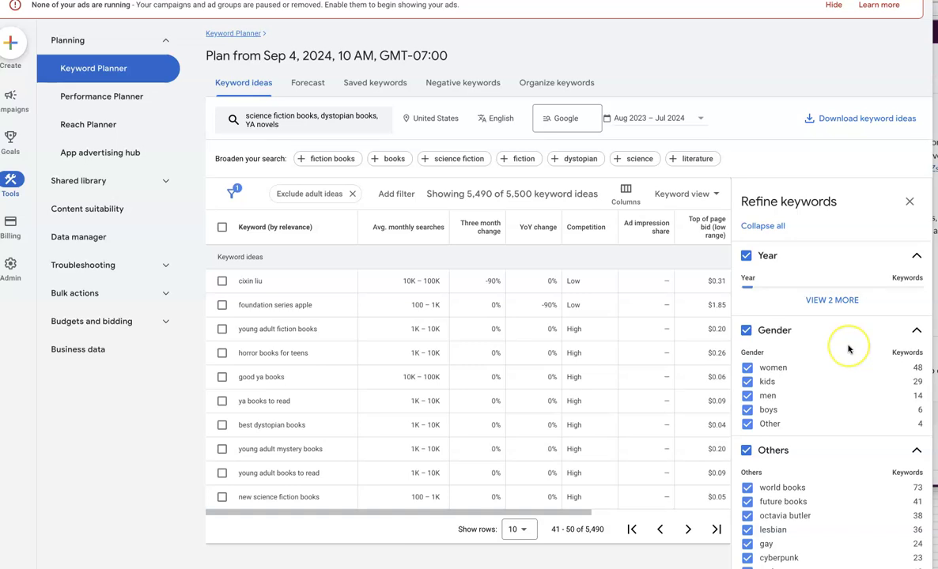
pyautogui.scroll(6, 847, 348)
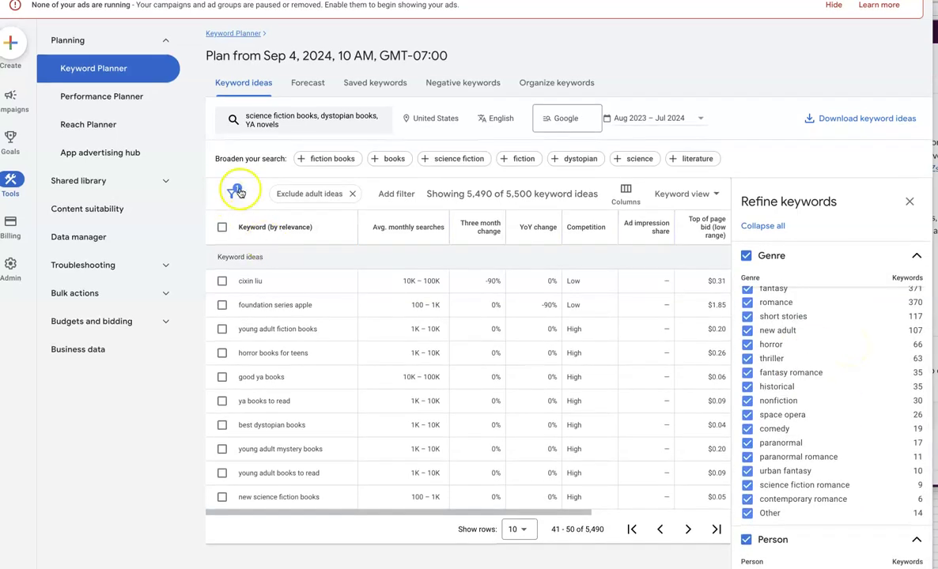
# - Examine the keyword counts listed under the Genre, Person, Year, Gender and Others refinements
pyautogui.click(233, 193)
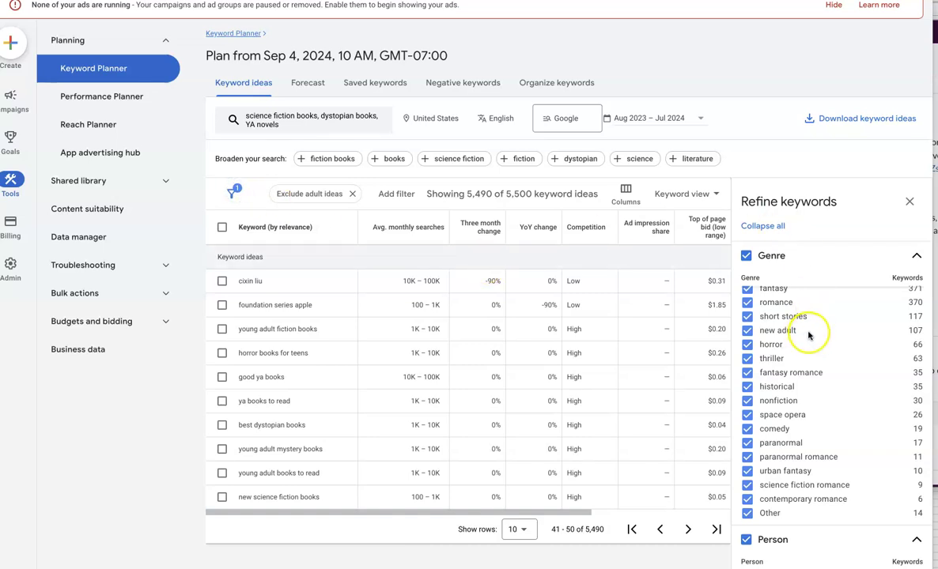
pyautogui.scroll(-3, 808, 336)
pyautogui.scroll(-1, 809, 337)
pyautogui.scroll(1, 808, 337)
pyautogui.click(776, 327)
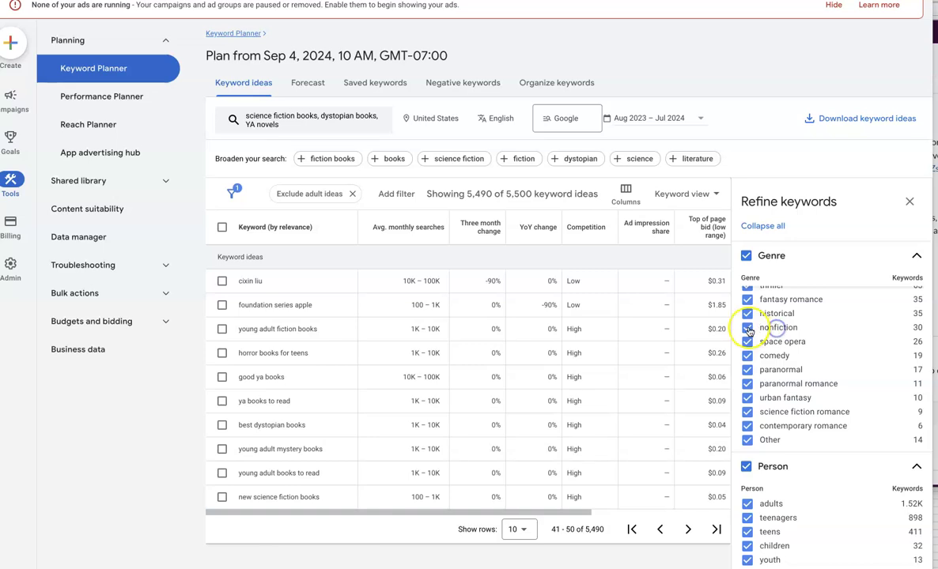
pyautogui.scroll(2, 806, 335)
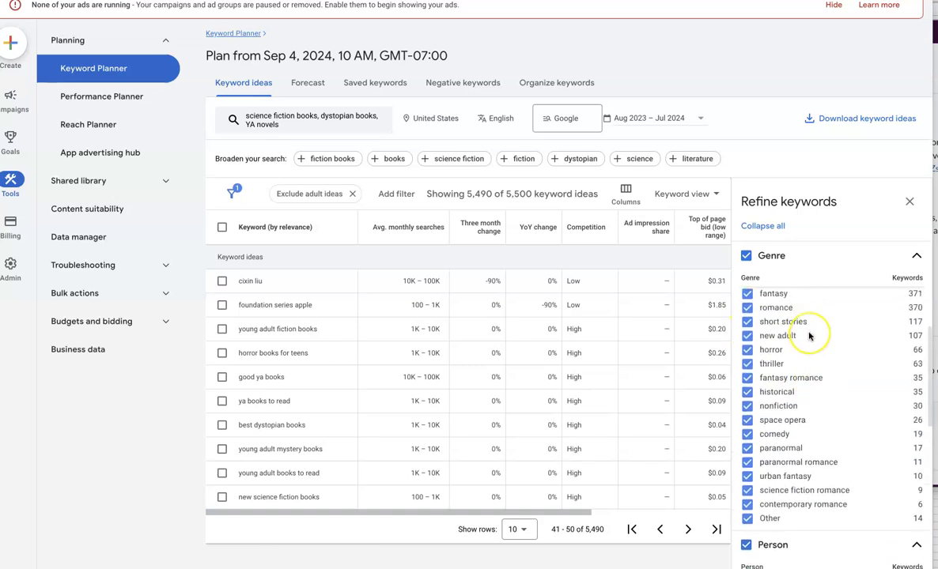
pyautogui.scroll(3, 808, 335)
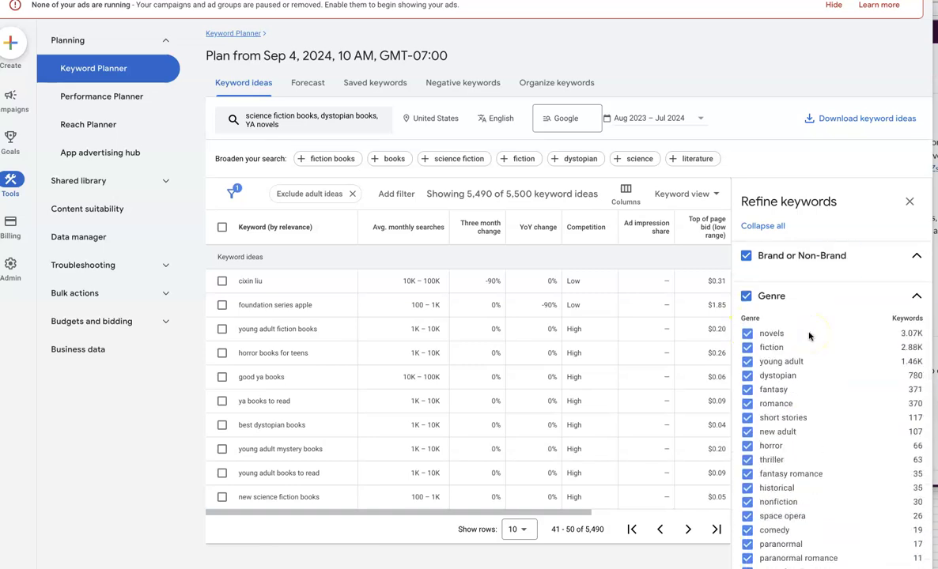
pyautogui.scroll(-1, 808, 337)
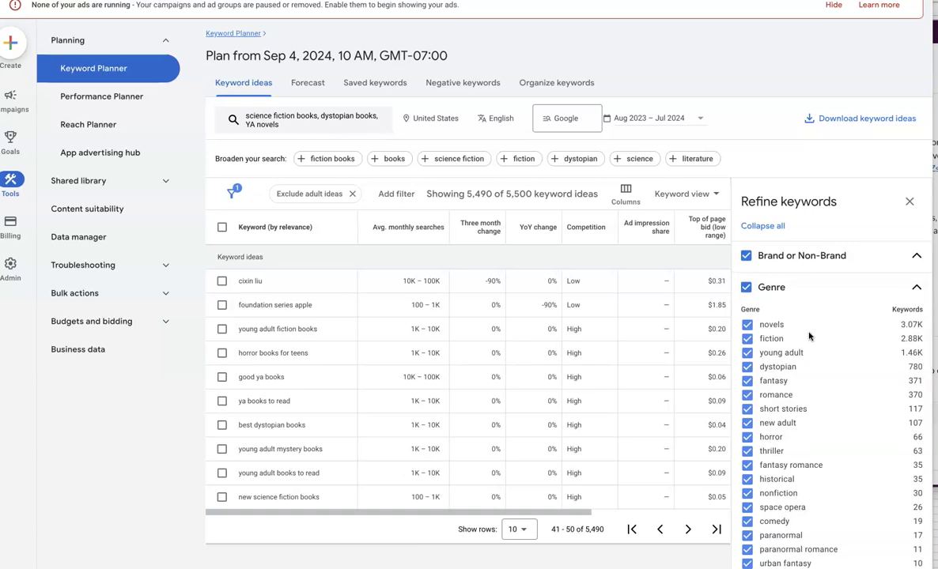
pyautogui.scroll(-3, 808, 337)
pyautogui.scroll(-10, 809, 339)
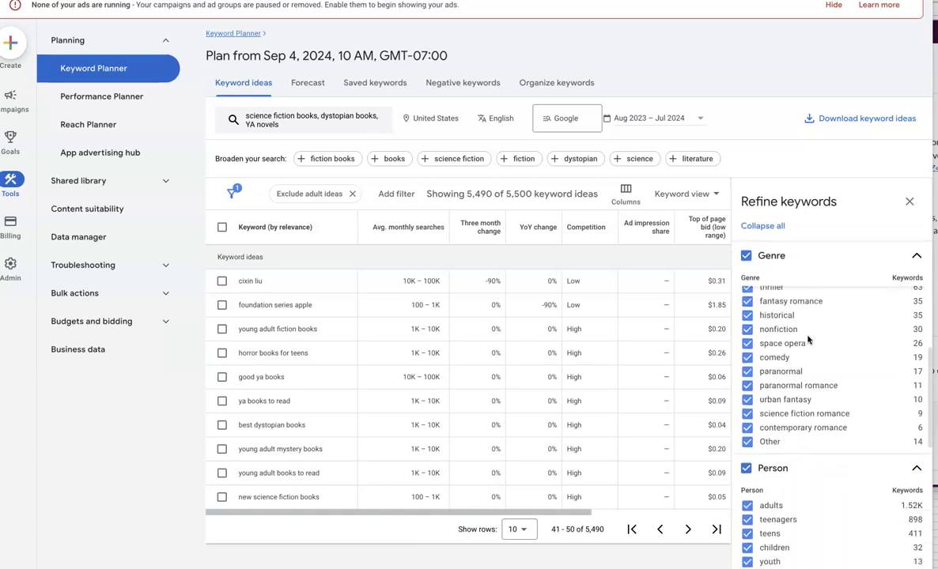
pyautogui.scroll(-10, 808, 339)
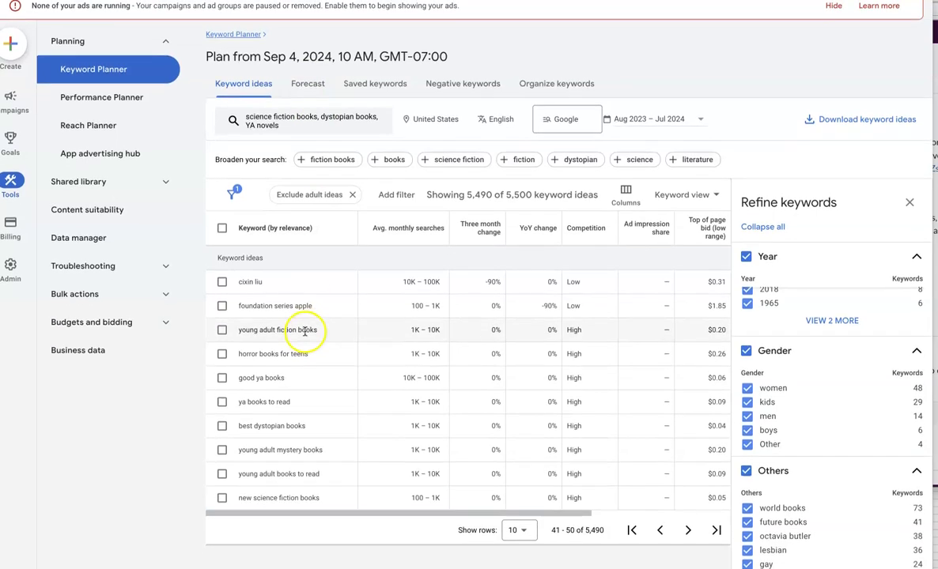
# - Select all keyword ideas on the current page and check the options for saving them or adding them as negatives or to the account
pyautogui.click(221, 227)
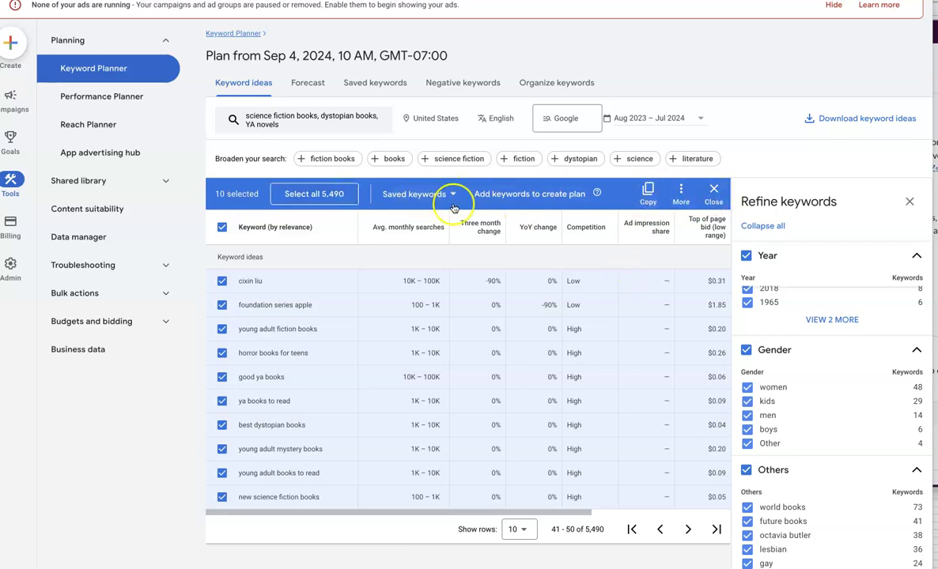
pyautogui.click(430, 195)
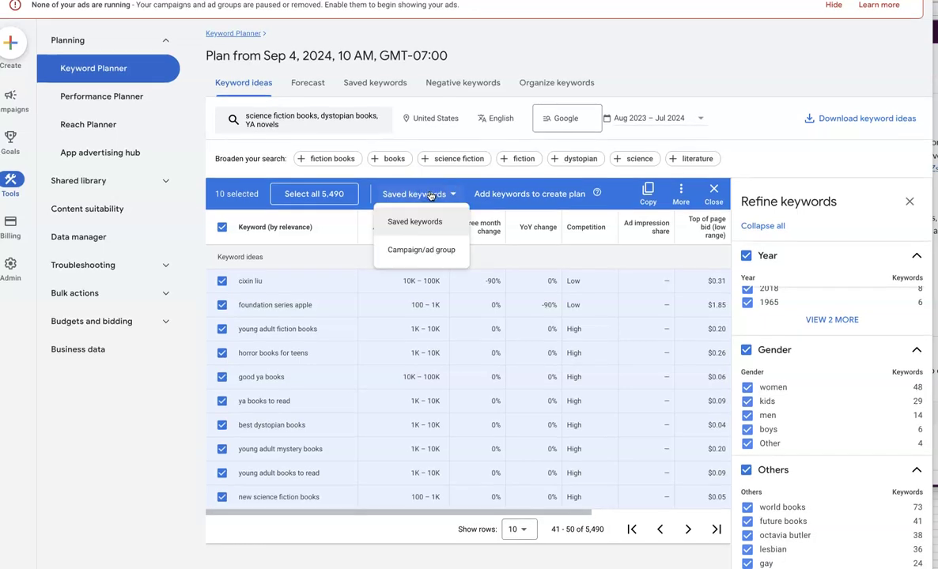
pyautogui.click(430, 195)
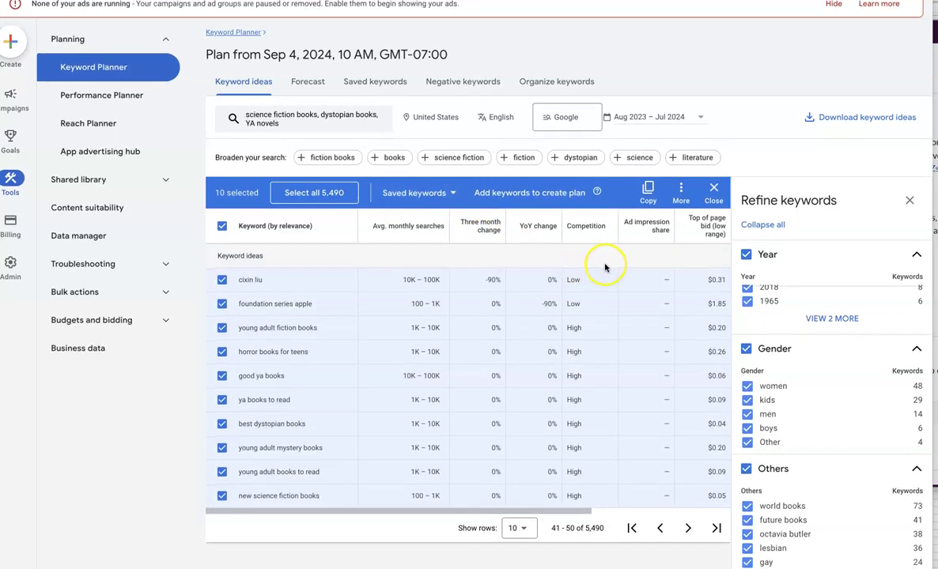
pyautogui.click(681, 194)
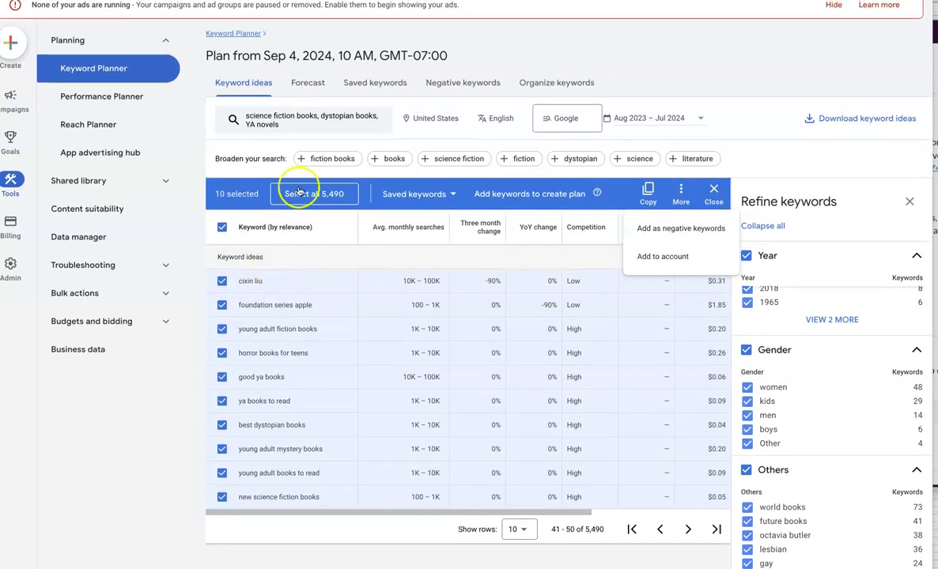
# - Inspect the plan's saved keywords and negative keywords, opening the form for adding keywords in each
pyautogui.click(364, 86)
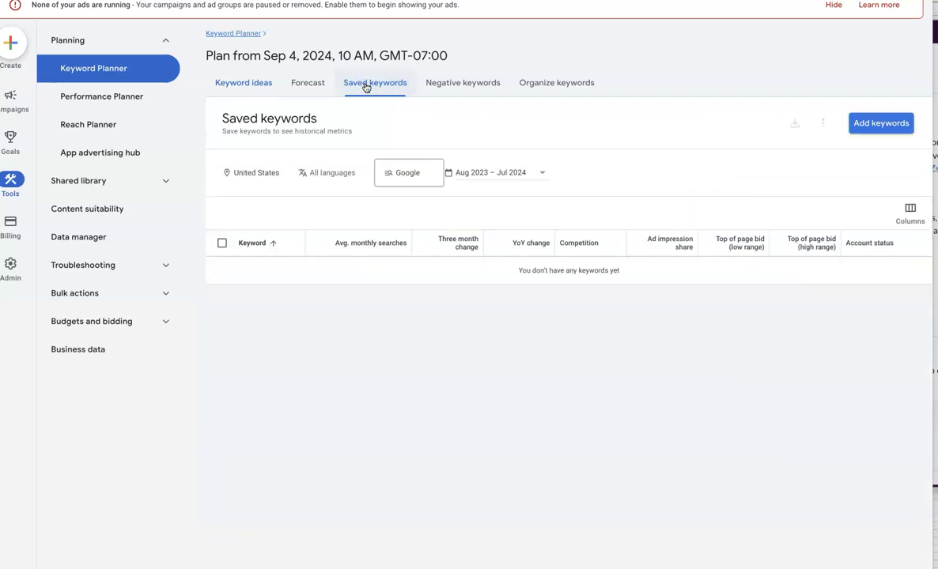
pyautogui.click(894, 124)
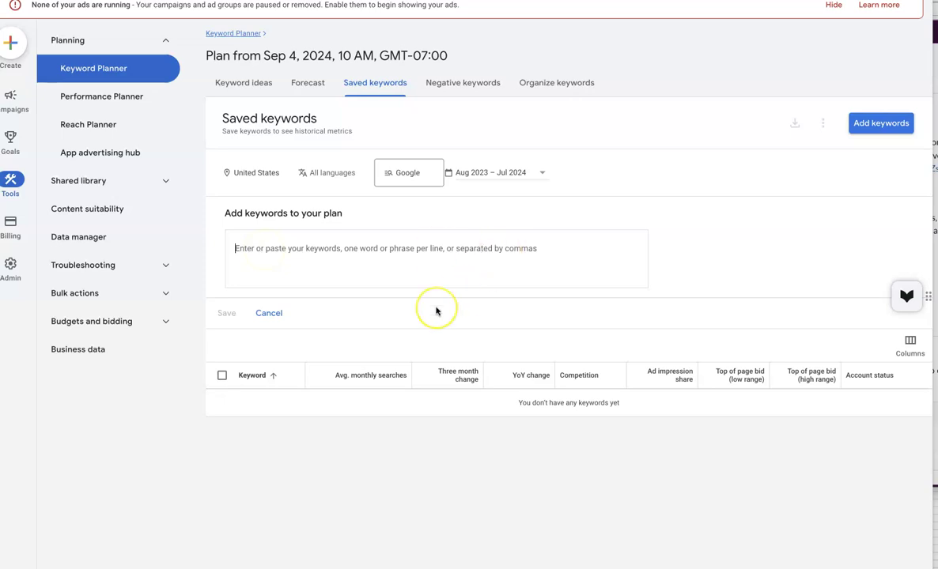
pyautogui.click(444, 82)
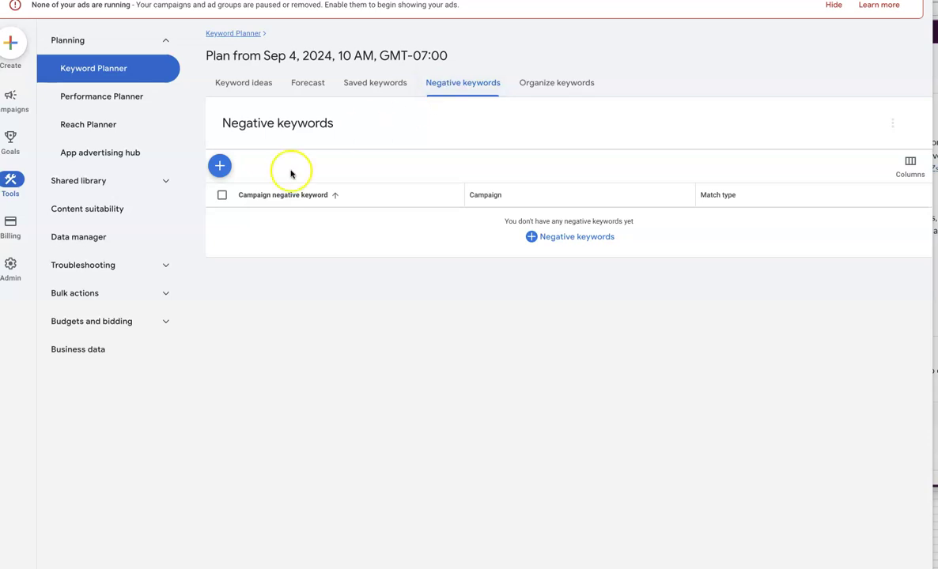
pyautogui.click(566, 237)
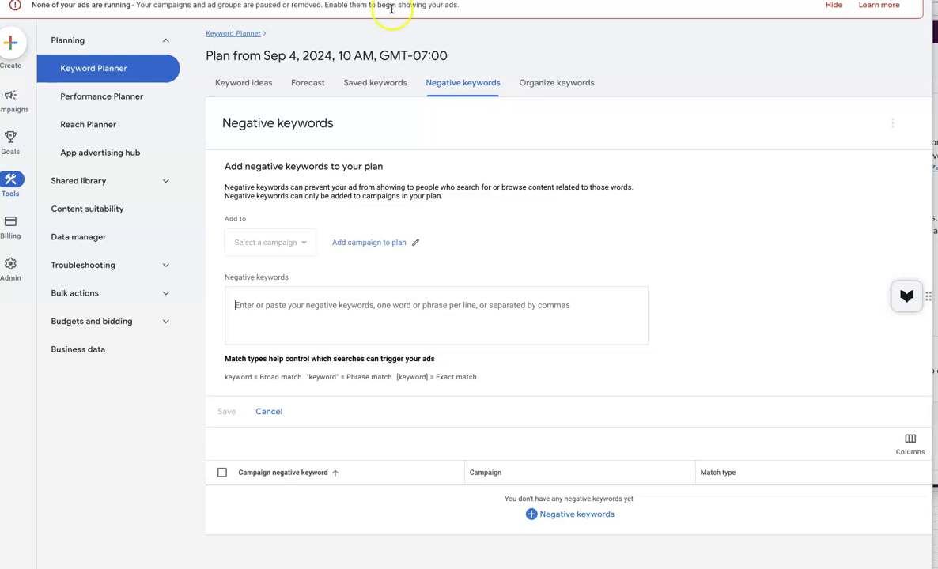
# - Return to the Keyword Planner start page and get search volume and forecasts for "self-publishing, kindle direct publishing"
pyautogui.click(91, 96)
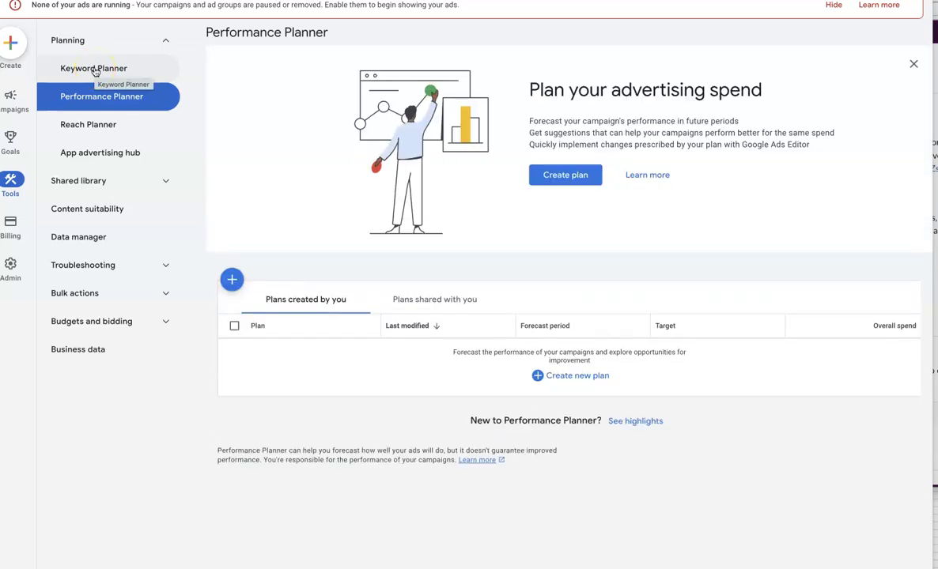
pyautogui.click(94, 70)
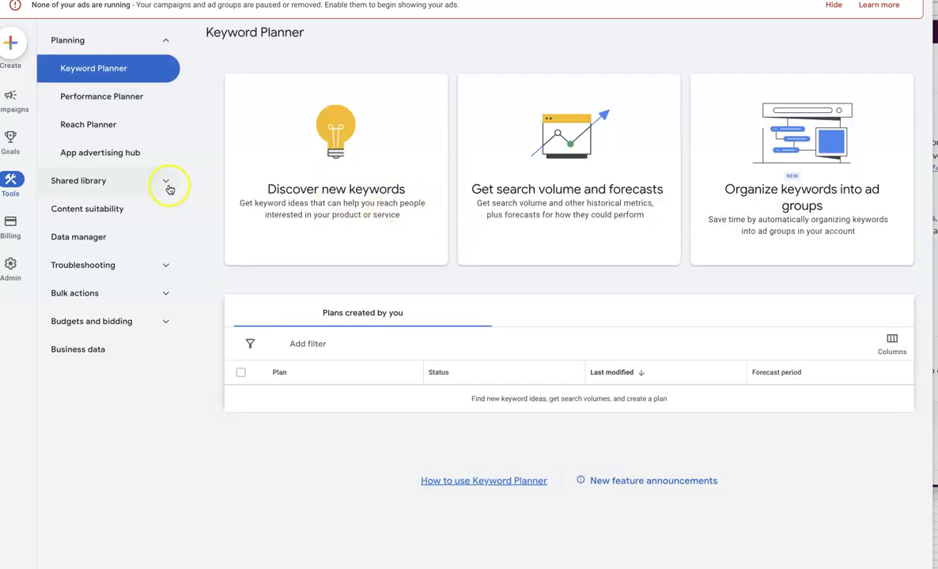
pyautogui.click(578, 189)
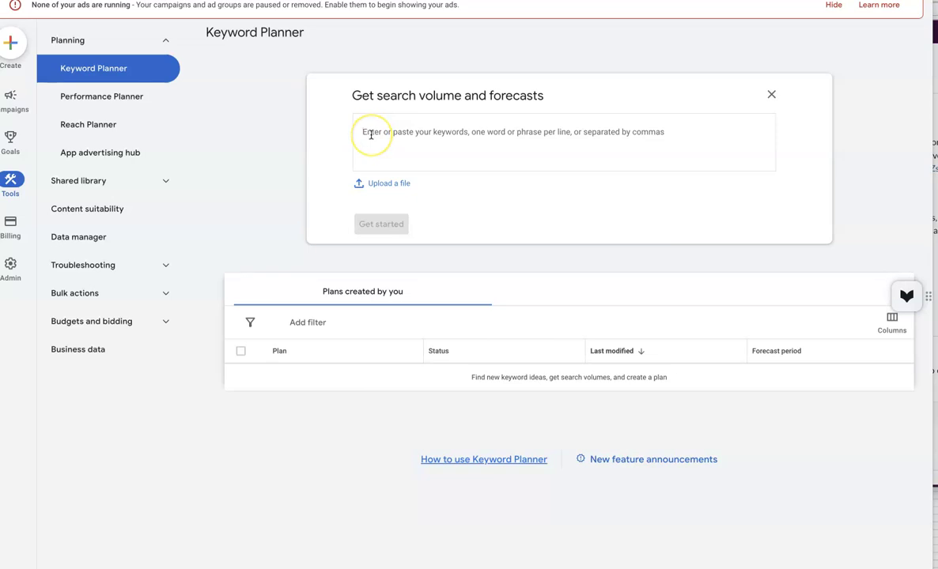
pyautogui.write('se')
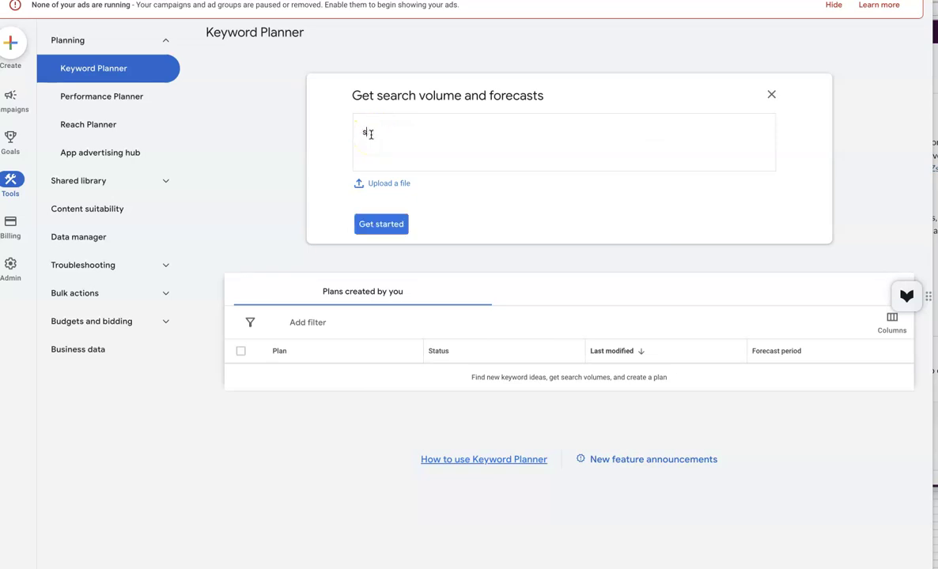
pyautogui.write('lf-publishi')
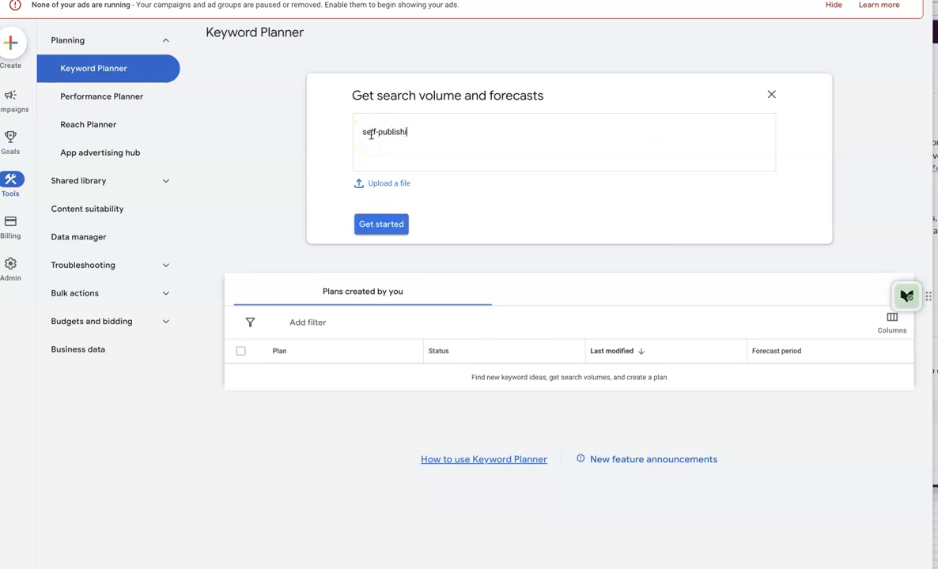
pyautogui.write('ng, kindle direct publishing')
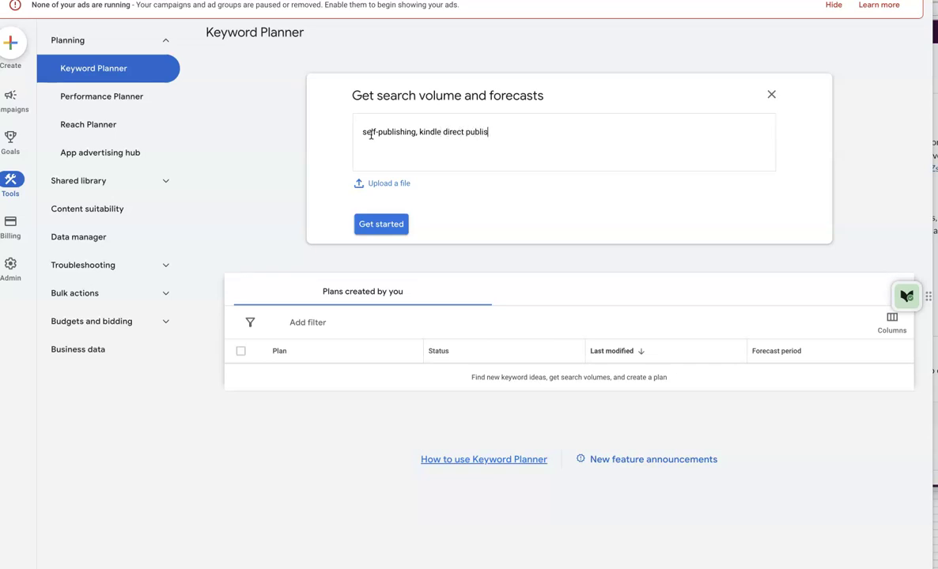
pyautogui.click(382, 231)
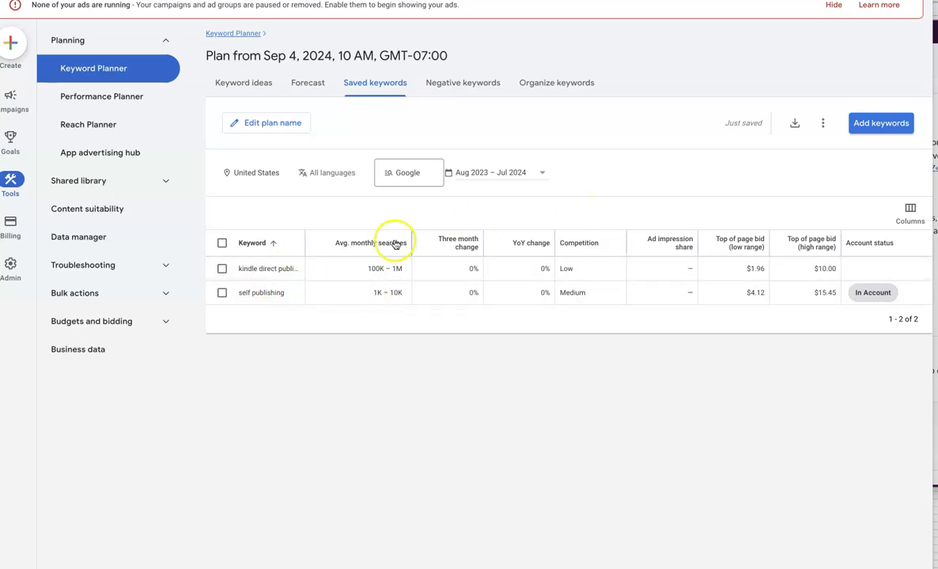
pyautogui.moveTo(395, 245)
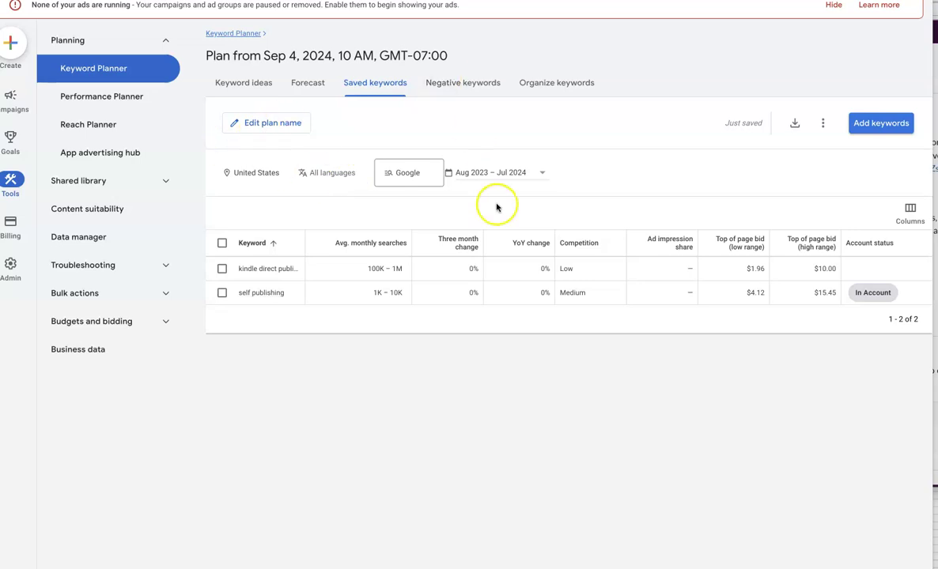
# - Go back to the Keyword Planner start page and view the setup for organizing keywords into ad groups
pyautogui.click(215, 33)
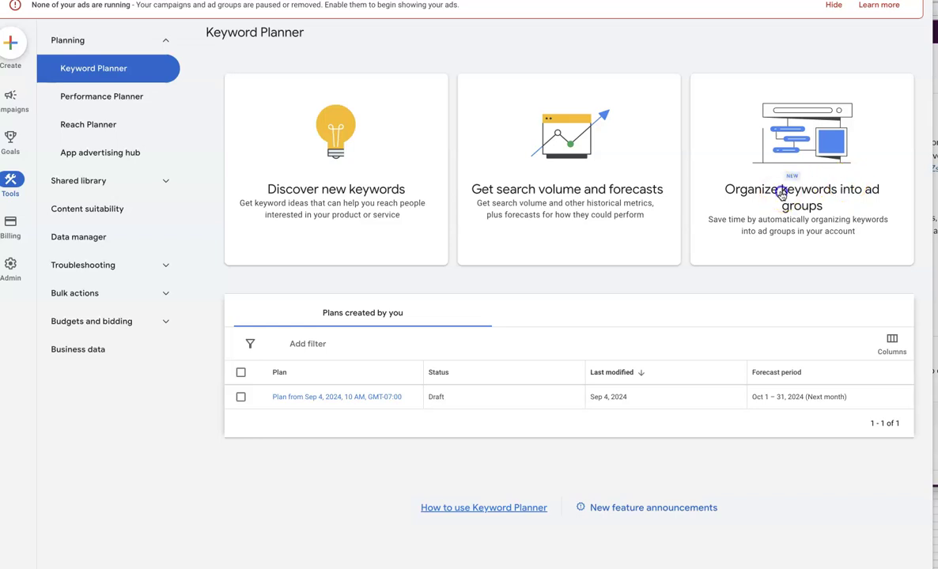
pyautogui.click(721, 181)
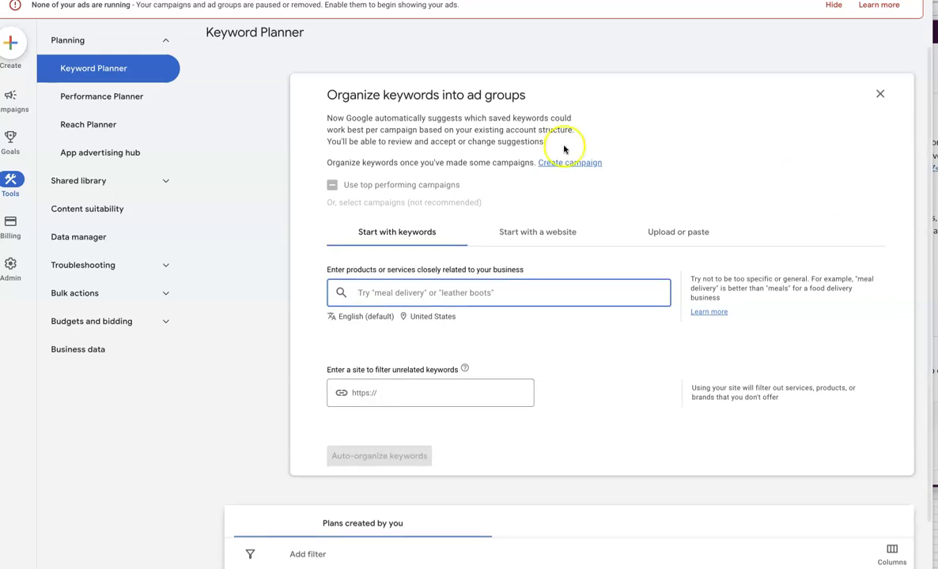
pyautogui.click(73, 71)
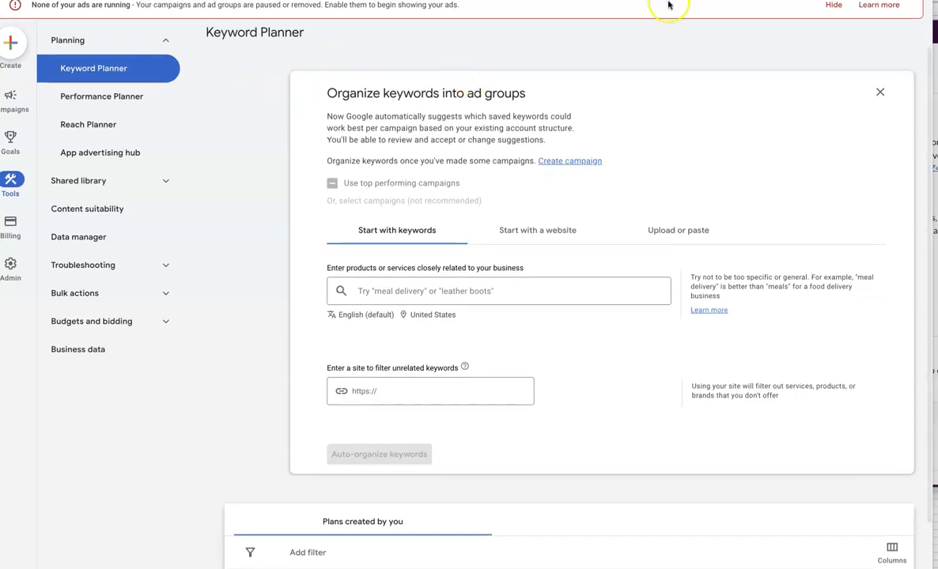
# - Search Google for "best keyword tools" in a new browser tab
pyautogui.press('super+t')
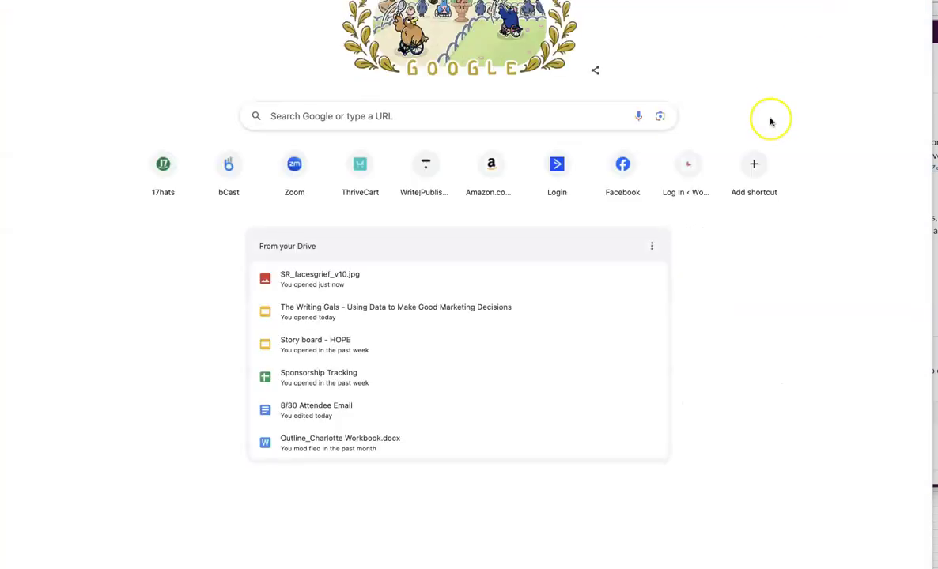
pyautogui.click(383, 111)
pyautogui.write('best ke')
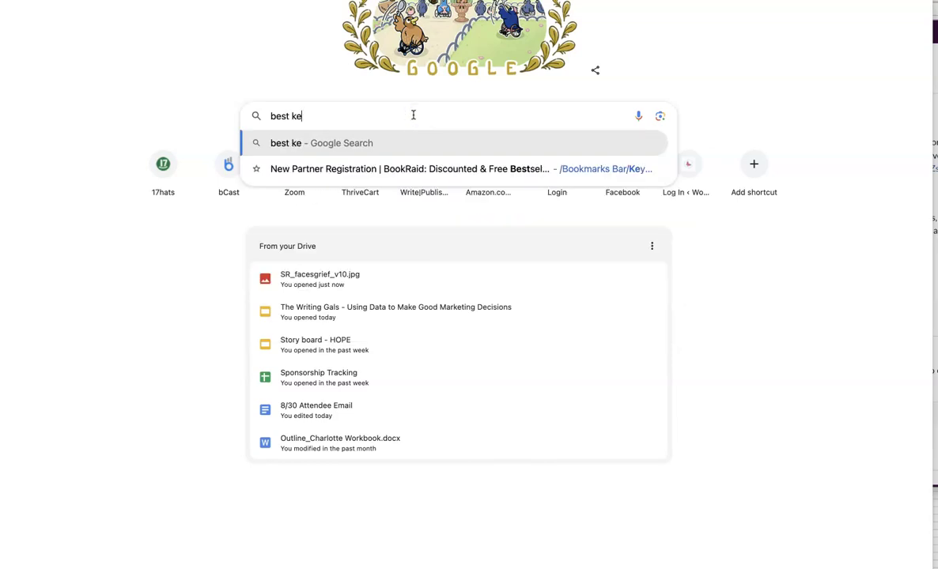
pyautogui.write('yword tools')
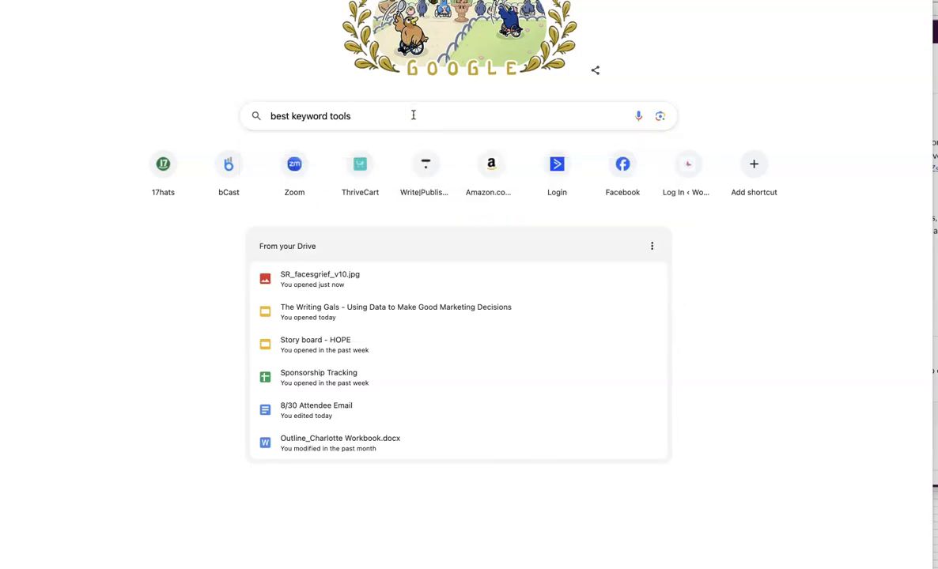
pyautogui.press('Return')
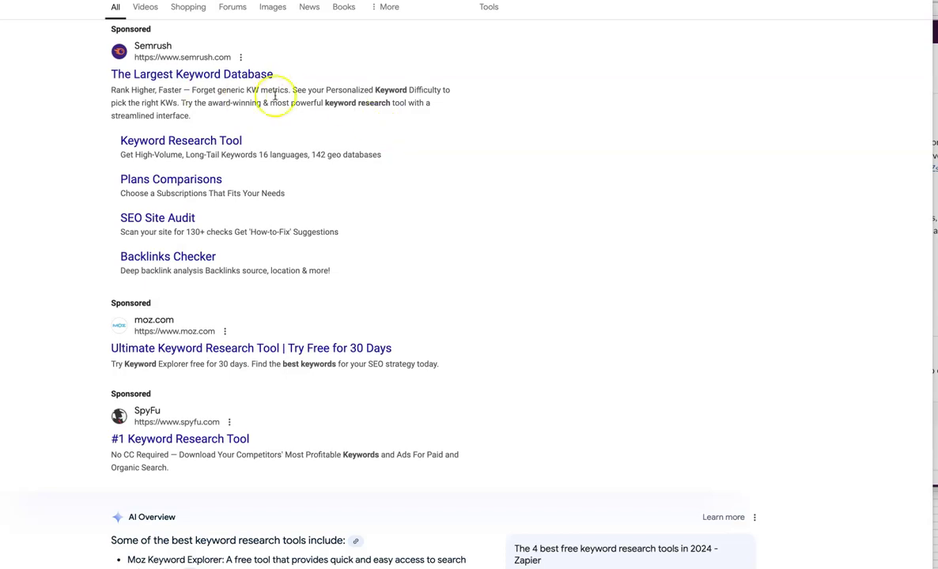
# - Look through the sponsored tools, AI overview and videos in the results for "best keyword tools"
pyautogui.scroll(-3, 289, 95)
pyautogui.scroll(-3, 289, 94)
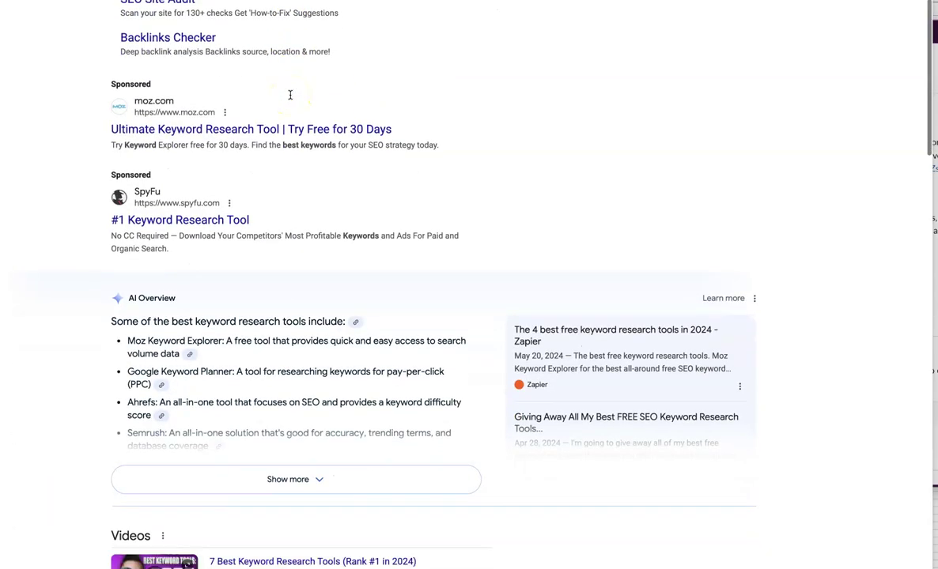
pyautogui.scroll(-3, 290, 98)
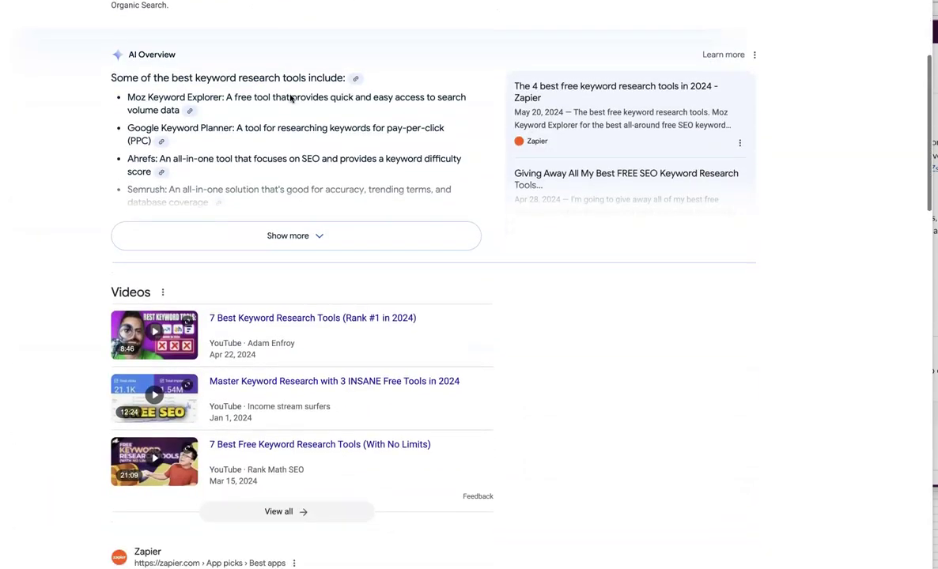
pyautogui.scroll(5, 290, 98)
pyautogui.scroll(4, 289, 98)
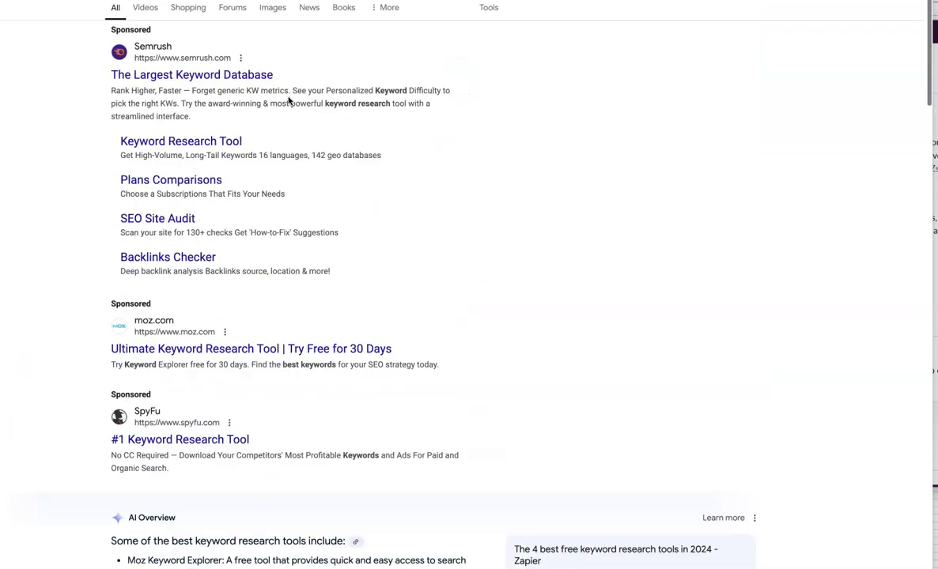
# - Run the suggested search "google keyword planner" and review the related searches at the end of its results
pyautogui.click(276, 79)
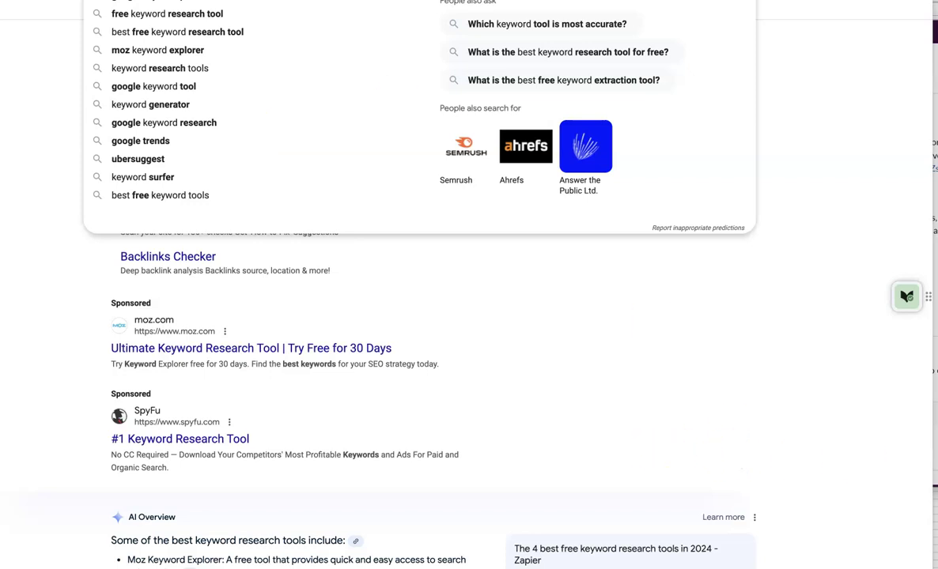
pyautogui.scroll(1, 432, 287)
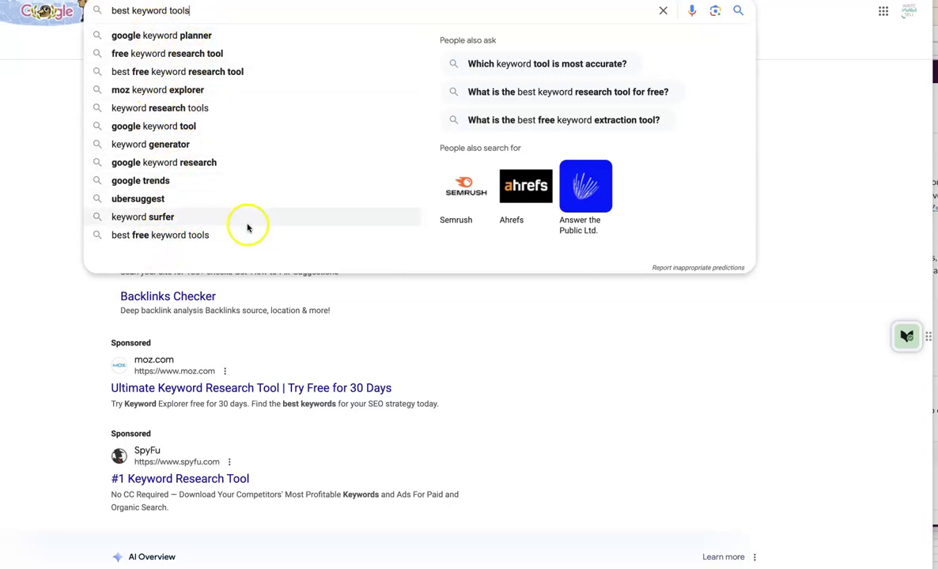
pyautogui.click(165, 37)
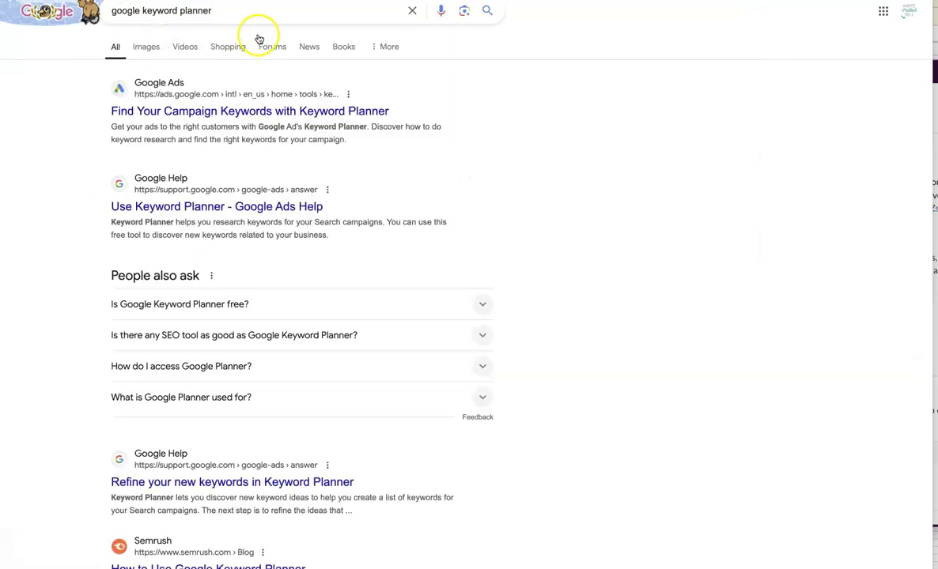
pyautogui.scroll(-15, 226, 320)
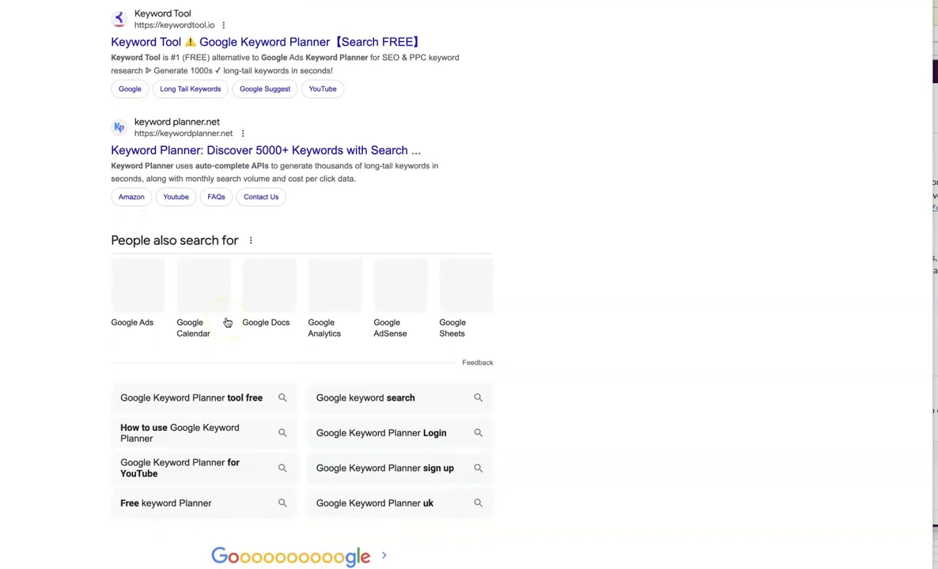
pyautogui.scroll(1, 226, 320)
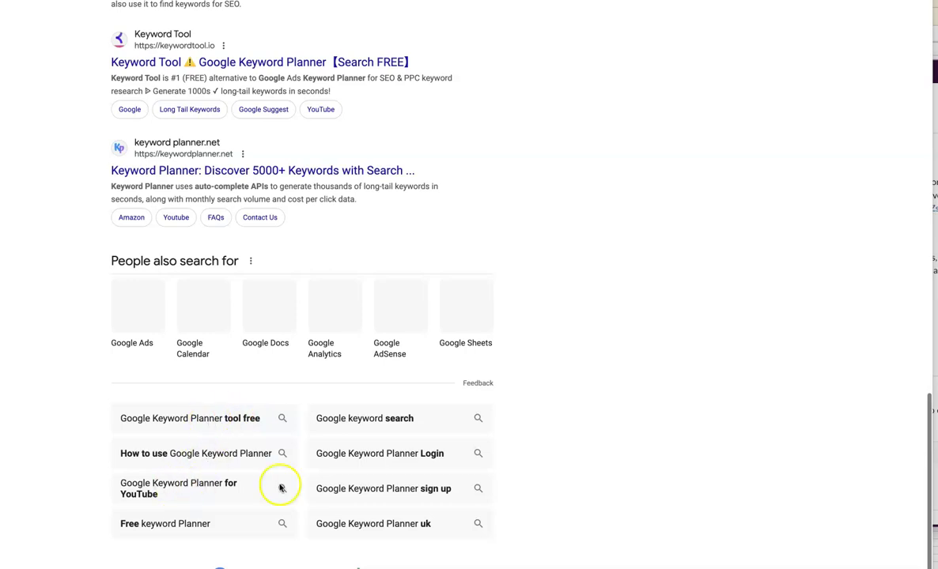
pyautogui.scroll(20, 272, 484)
# - Replace the query with "best YA d" and run the suggested search "best ya dystopian novels"
pyautogui.click(227, 11)
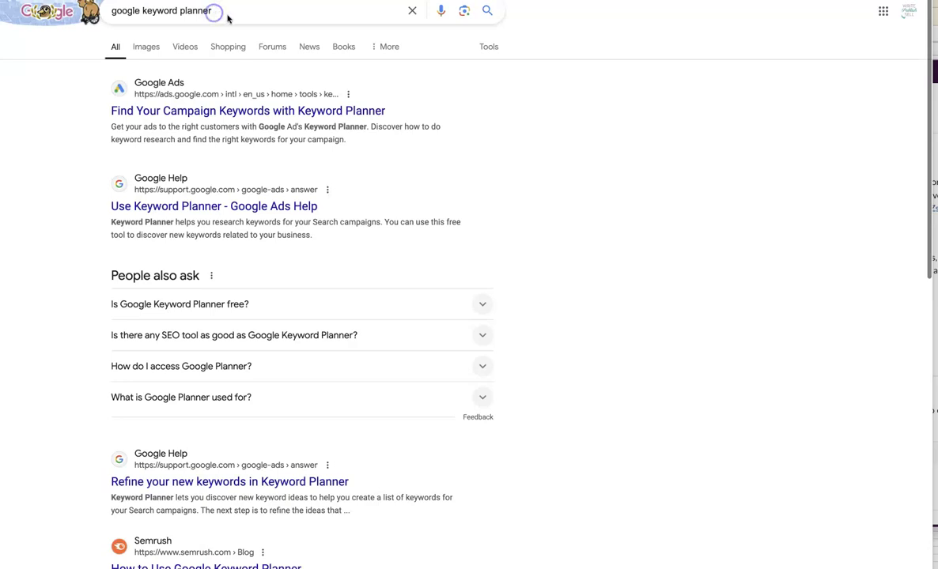
pyautogui.click(127, 11)
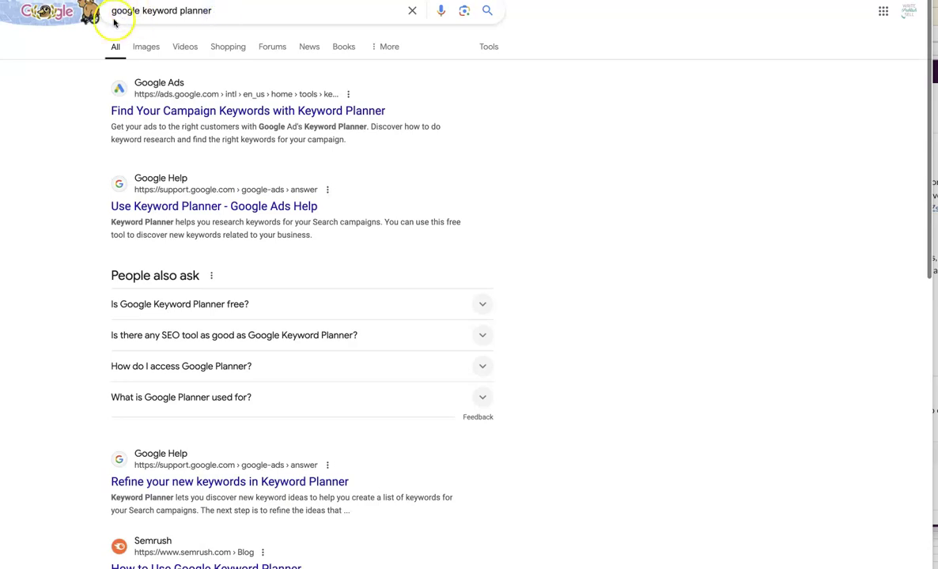
pyautogui.click(214, 11)
pyautogui.click(253, 14)
pyautogui.click(157, 14)
pyautogui.click(408, 13)
pyautogui.click(169, 18)
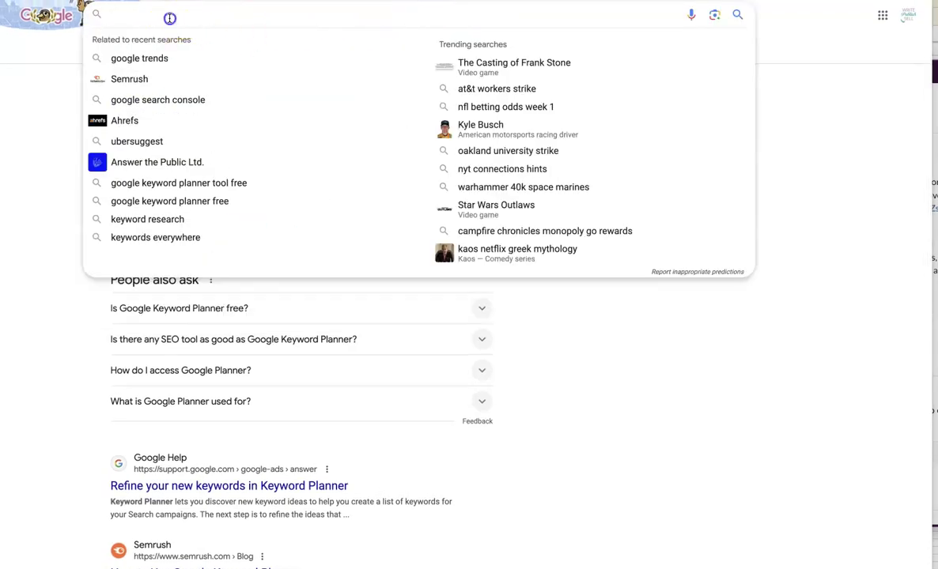
pyautogui.write('best YA di')
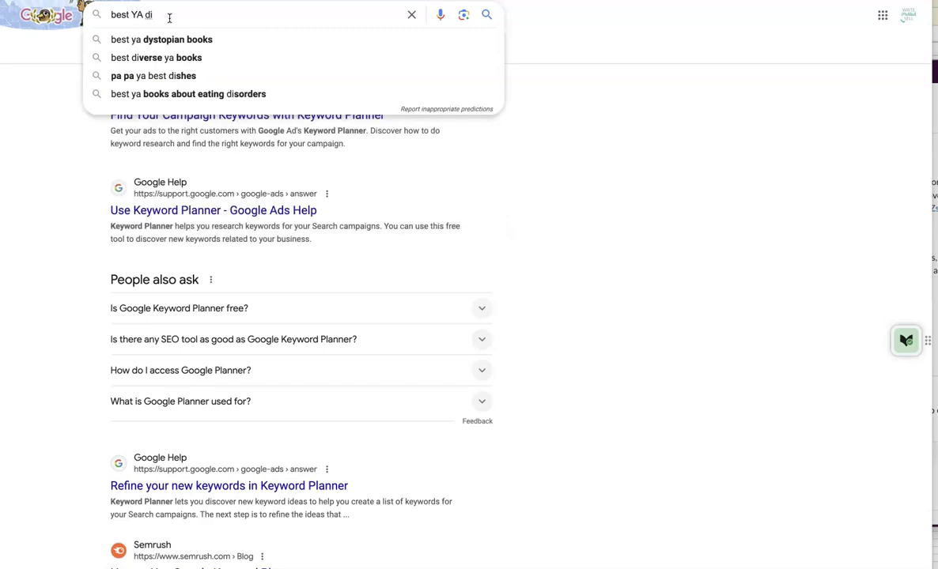
pyautogui.press('BackSpace')
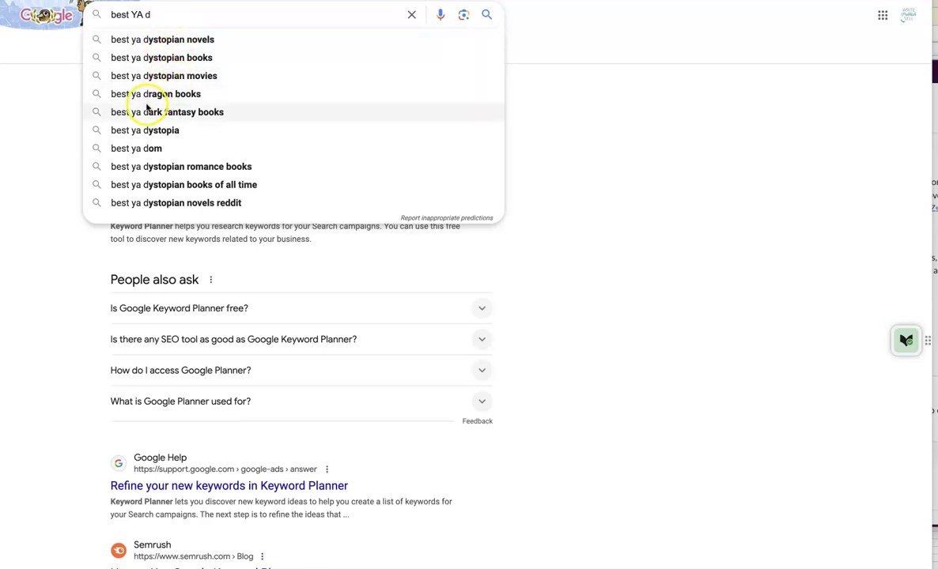
pyautogui.press('Down')
pyautogui.press('Return')
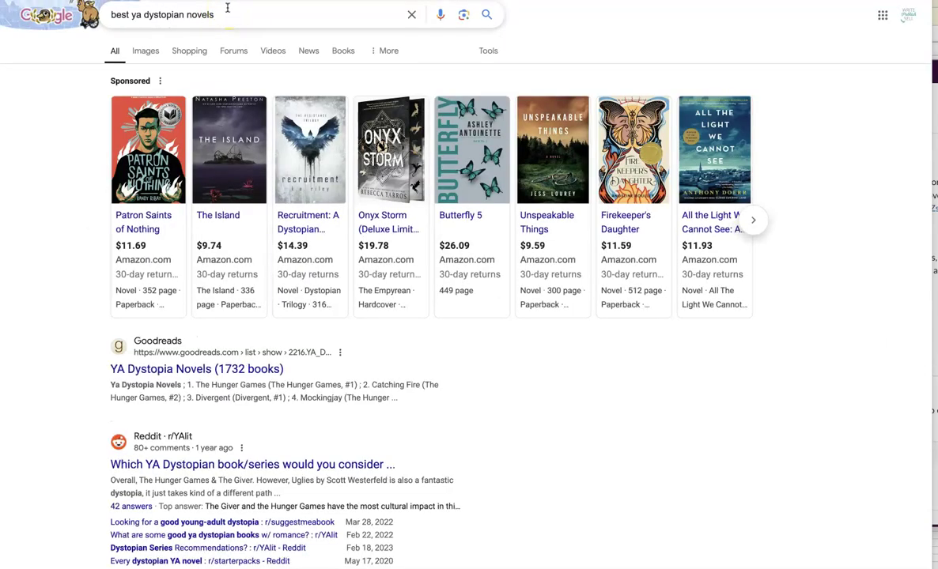
# - Examine the dystopian novel results down to the related searches, choosing to wait for the unresponsive pages
pyautogui.scroll(-2, 246, 180)
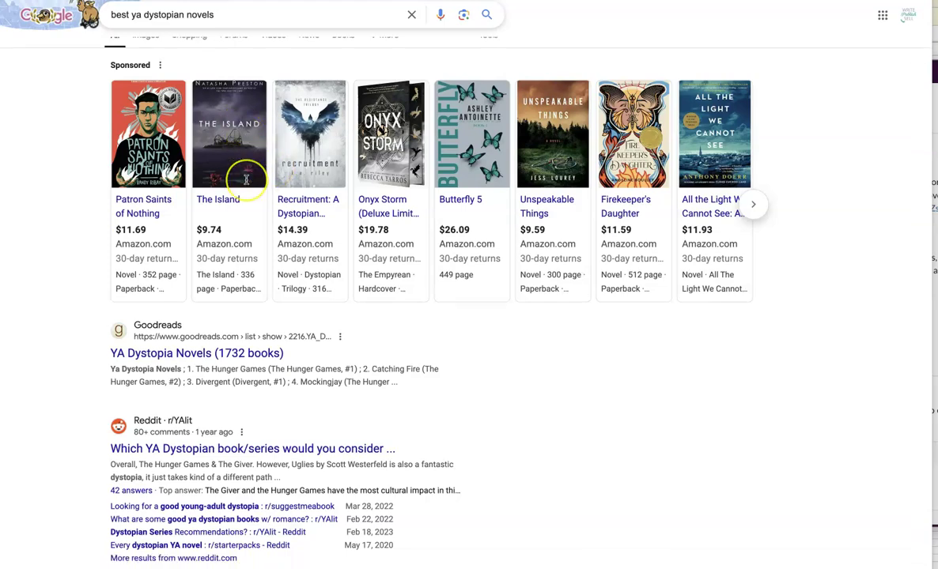
pyautogui.scroll(-20, 245, 181)
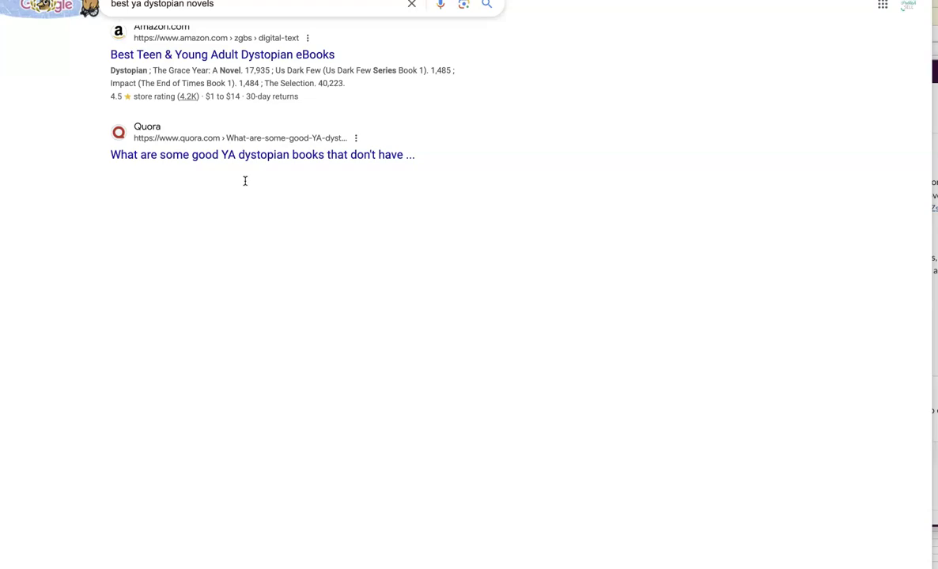
pyautogui.scroll(5, 470, 178)
pyautogui.scroll(3, 470, 178)
pyautogui.scroll(-7, 469, 178)
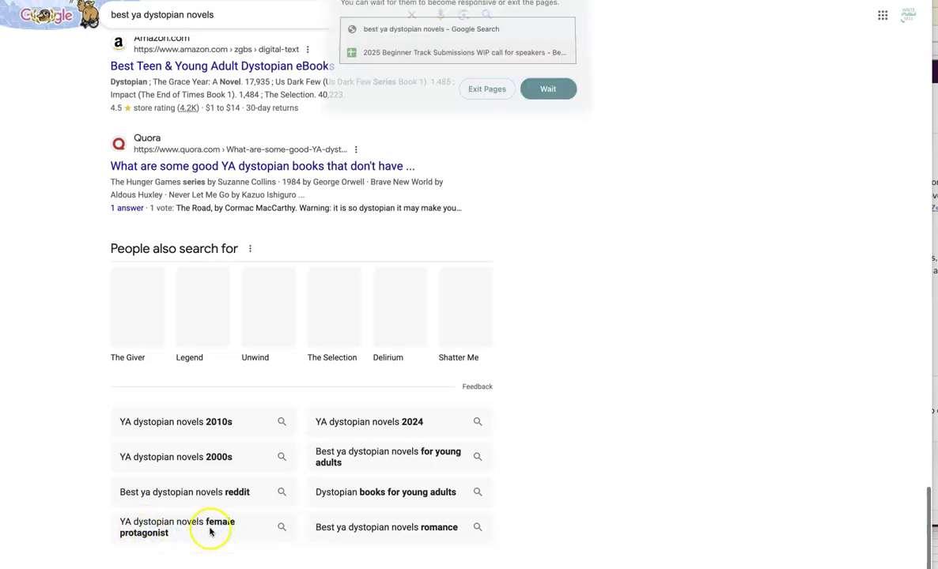
pyautogui.click(545, 93)
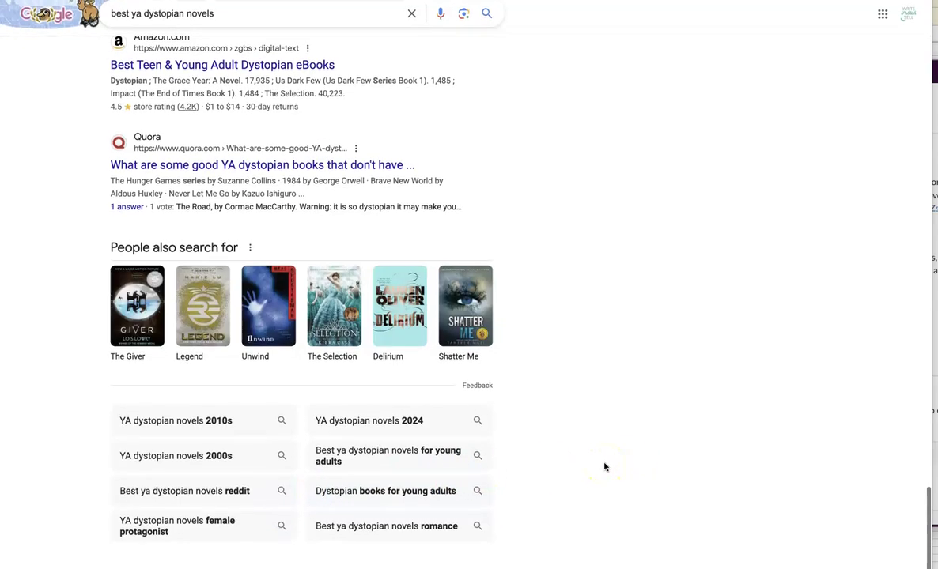
pyautogui.scroll(20, 604, 467)
pyautogui.click(586, 465)
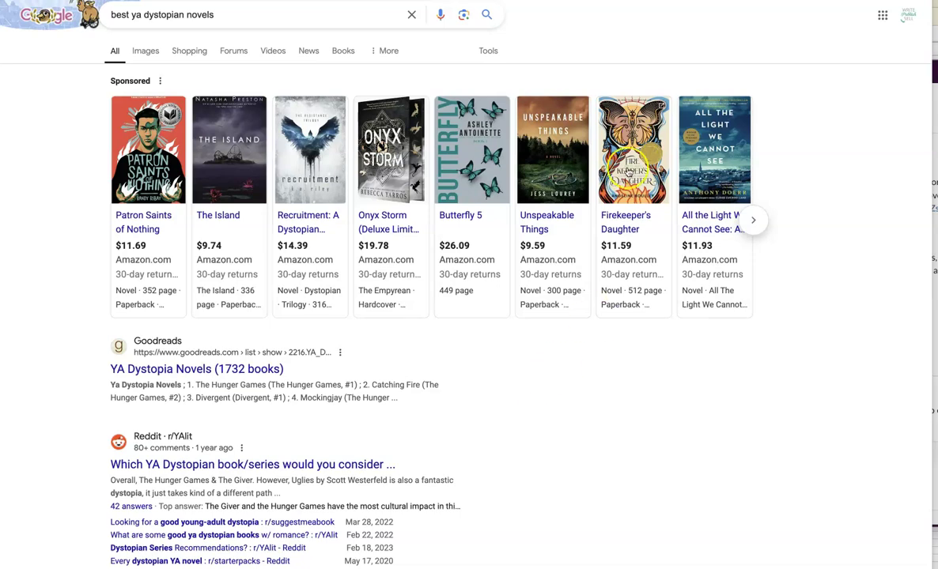
# - View the search suggestions offered for "best ya dystopian novels" and close them without changing the query
pyautogui.moveTo(623, 141)
pyautogui.click(218, 17)
pyautogui.scroll(-1, 222, 15)
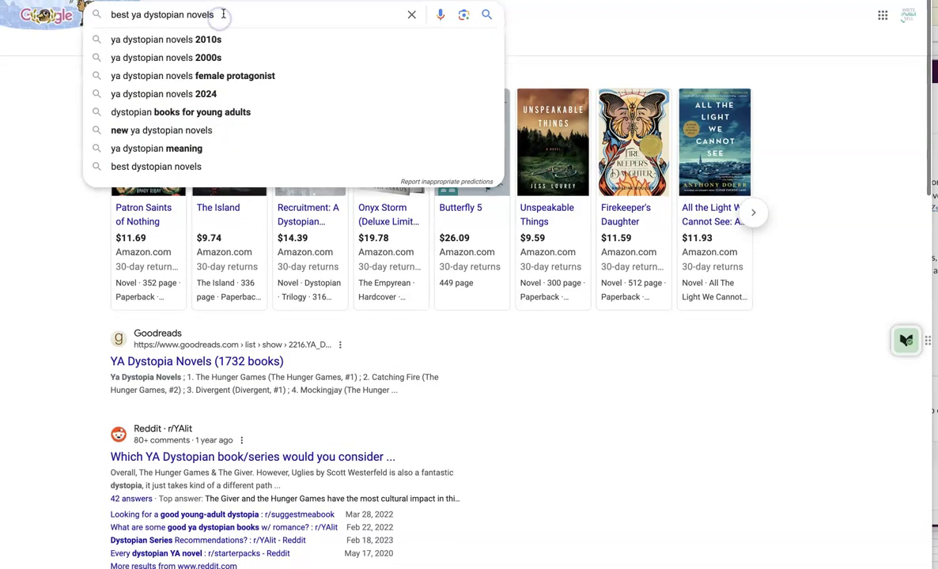
pyautogui.moveTo(224, 14); pyautogui.dragTo(83, 15)
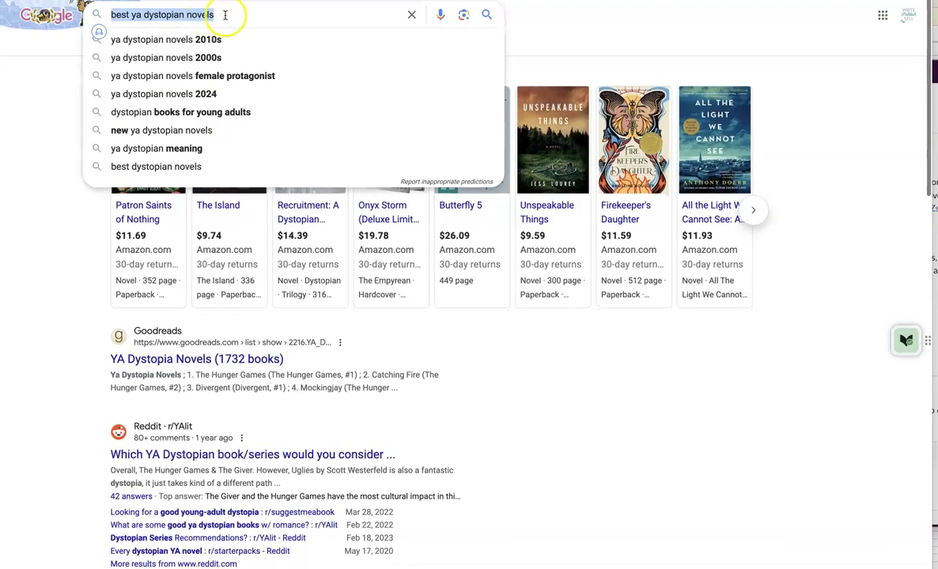
pyautogui.click(225, 15)
pyautogui.scroll(-1, 225, 15)
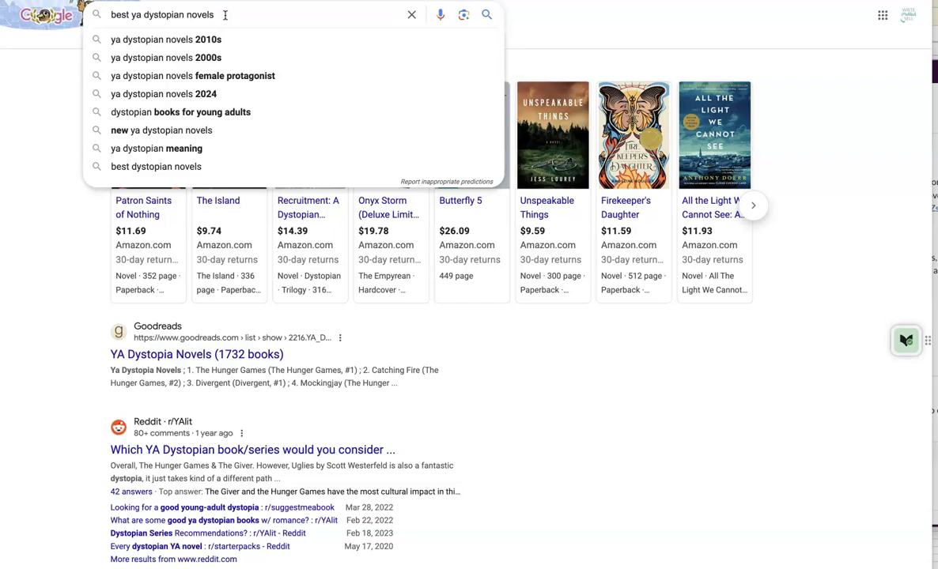
pyautogui.click(46, 84)
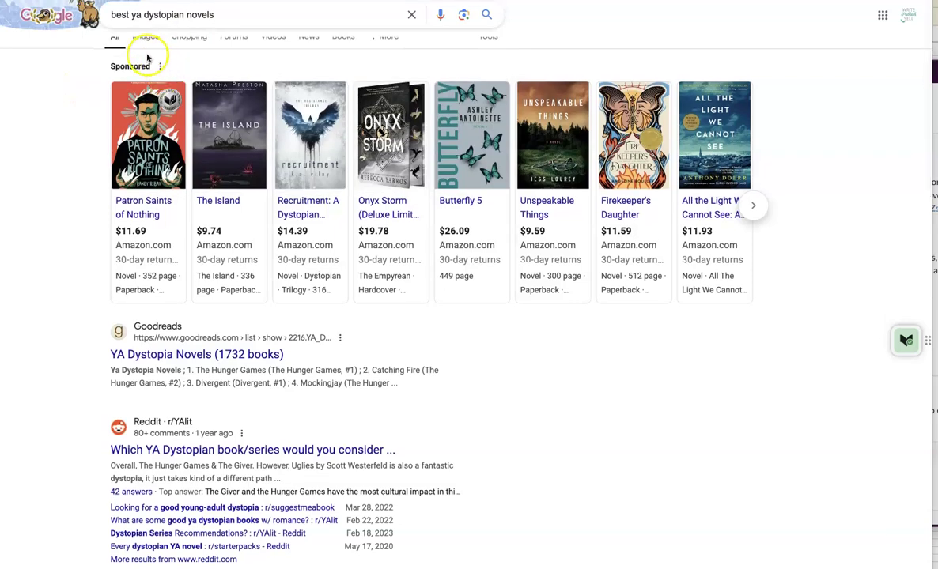
pyautogui.scroll(-1, 231, 15)
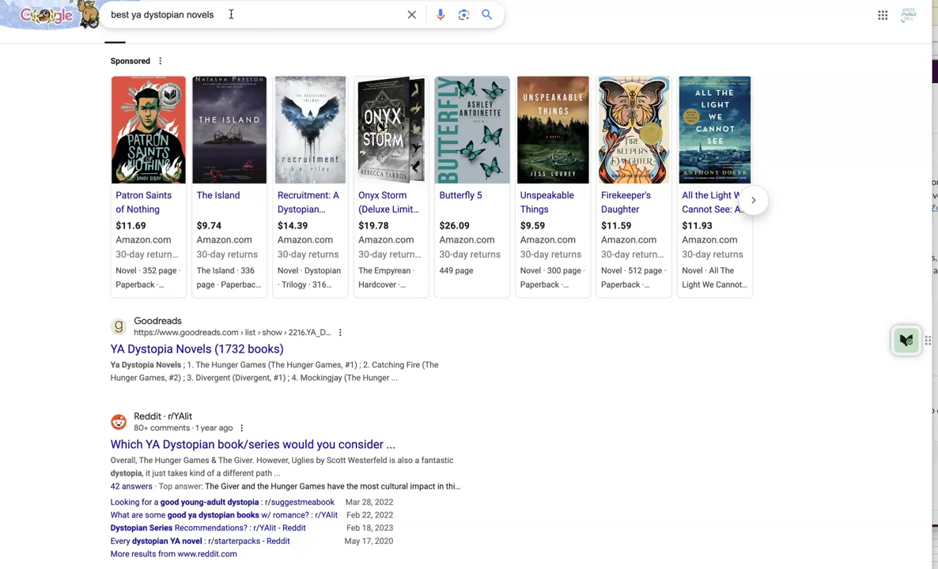
pyautogui.scroll(1, 230, 15)
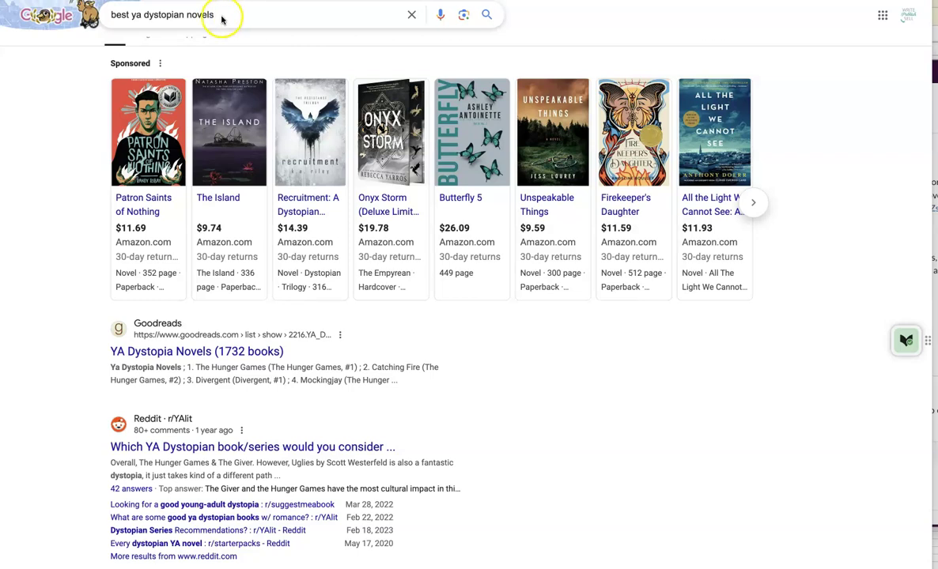
# - Replace the query with "romantic comedy" and run the suggested search "romantic comedy book summary"
pyautogui.click(229, 15)
pyautogui.moveTo(218, 15); pyautogui.dragTo(98, 15)
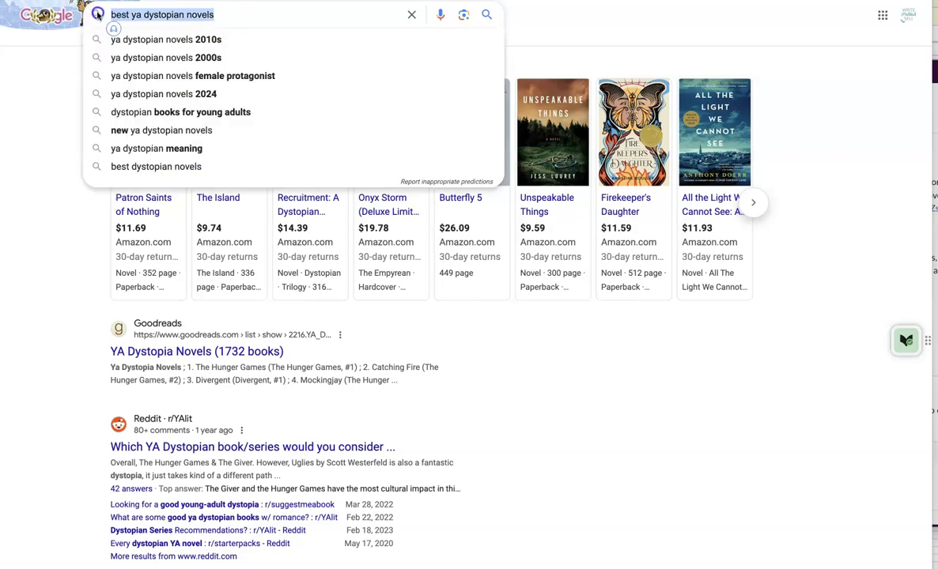
pyautogui.write('romantic')
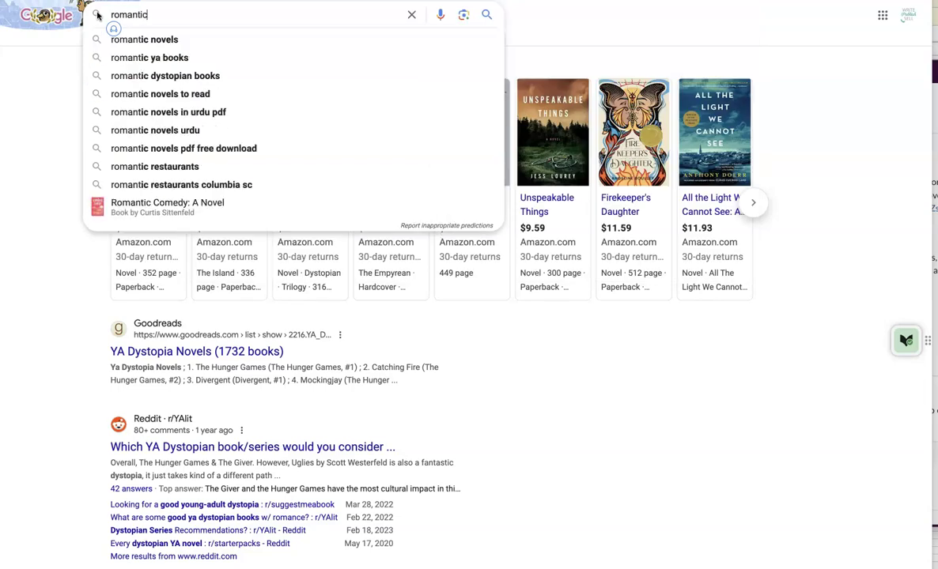
pyautogui.write(' comed')
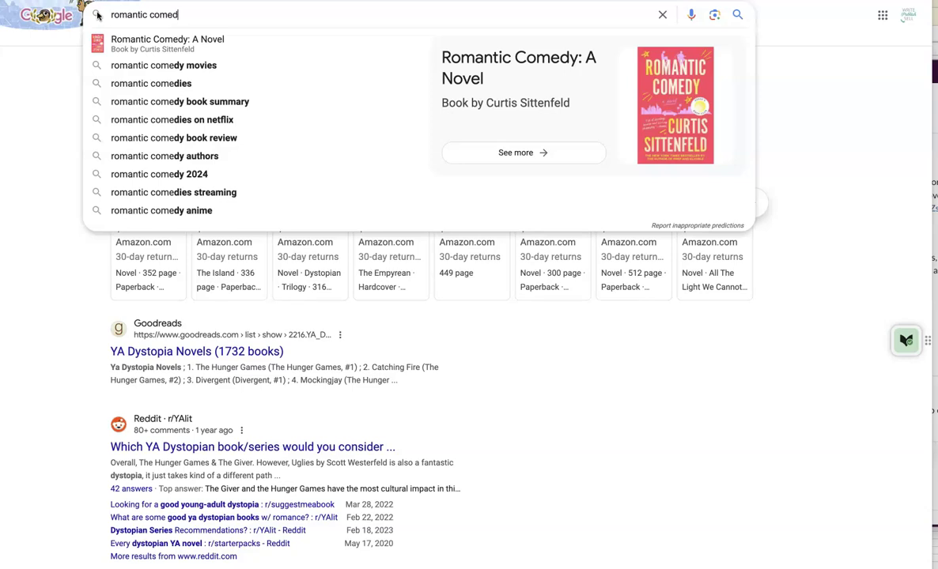
pyautogui.write('y')
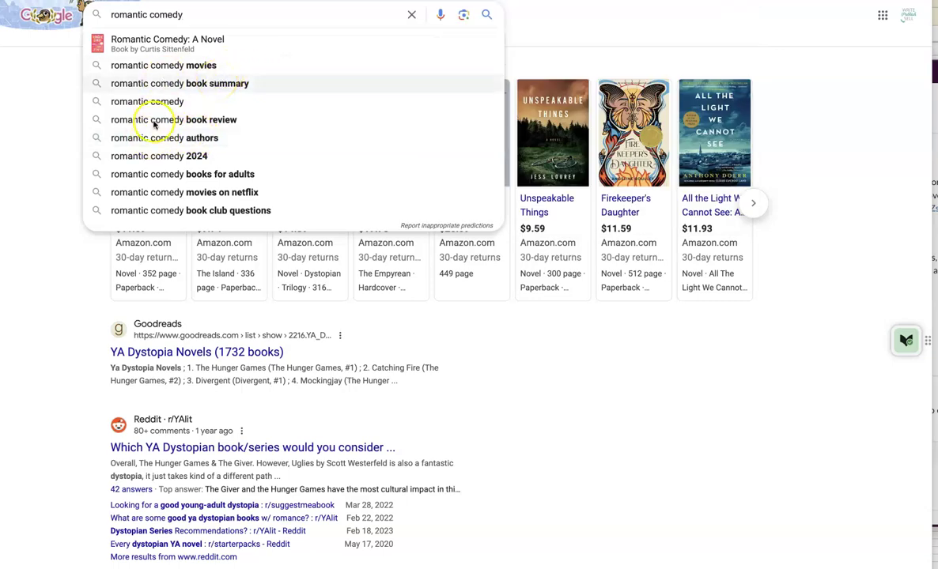
pyautogui.click(196, 82)
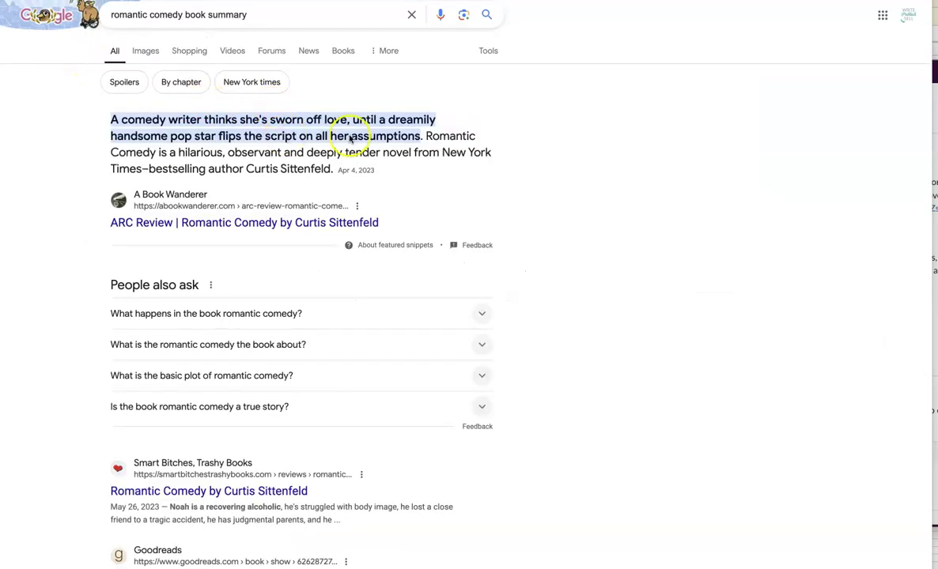
# - Look through the book summary results, and run the suggested search "romantic comedy books for adults"
pyautogui.scroll(-2, 297, 140)
pyautogui.scroll(-5, 297, 140)
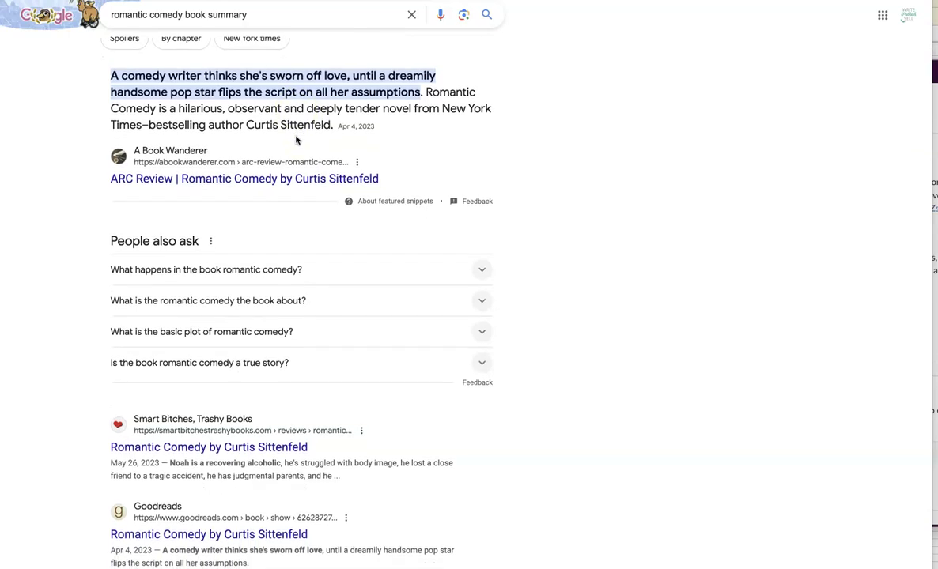
pyautogui.scroll(-6, 297, 139)
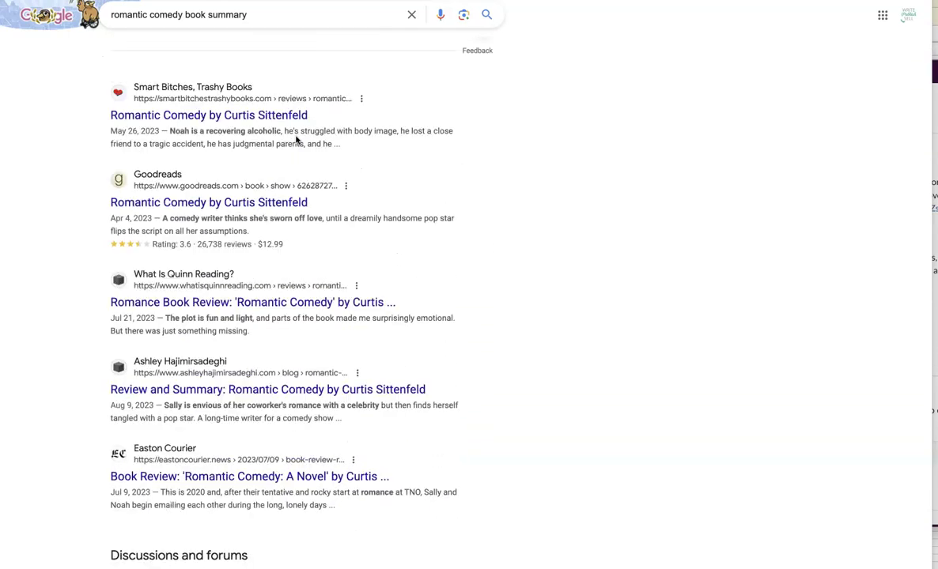
pyautogui.scroll(-1, 297, 140)
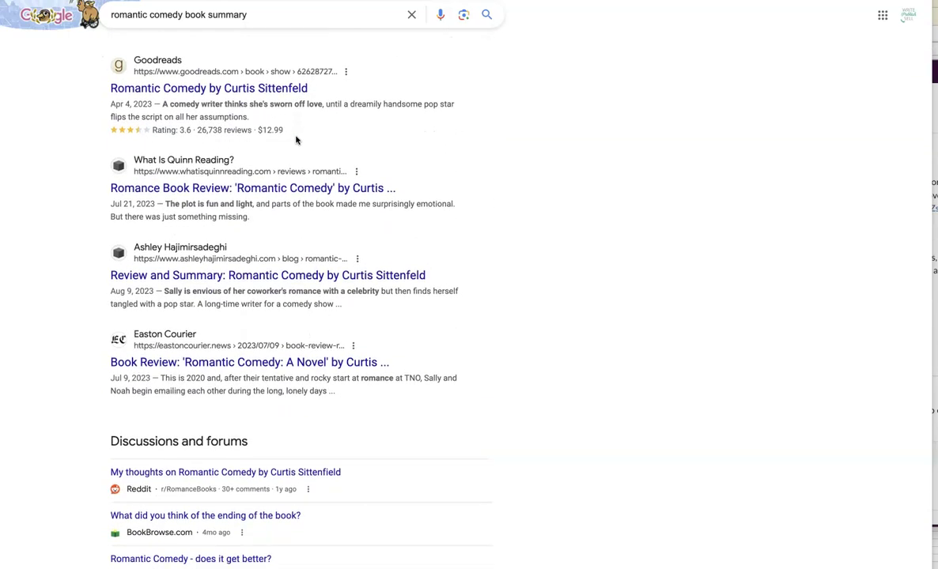
pyautogui.scroll(12, 299, 139)
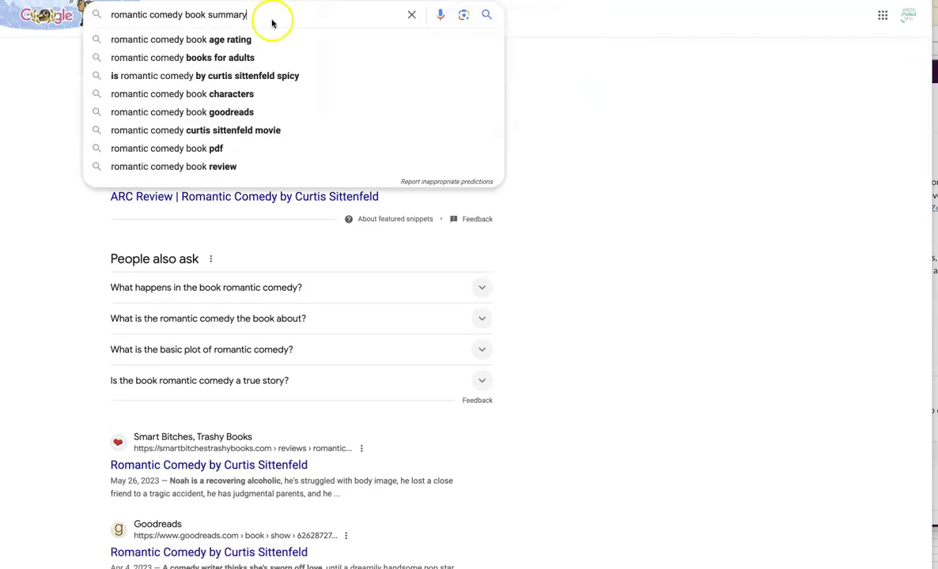
pyautogui.click(245, 58)
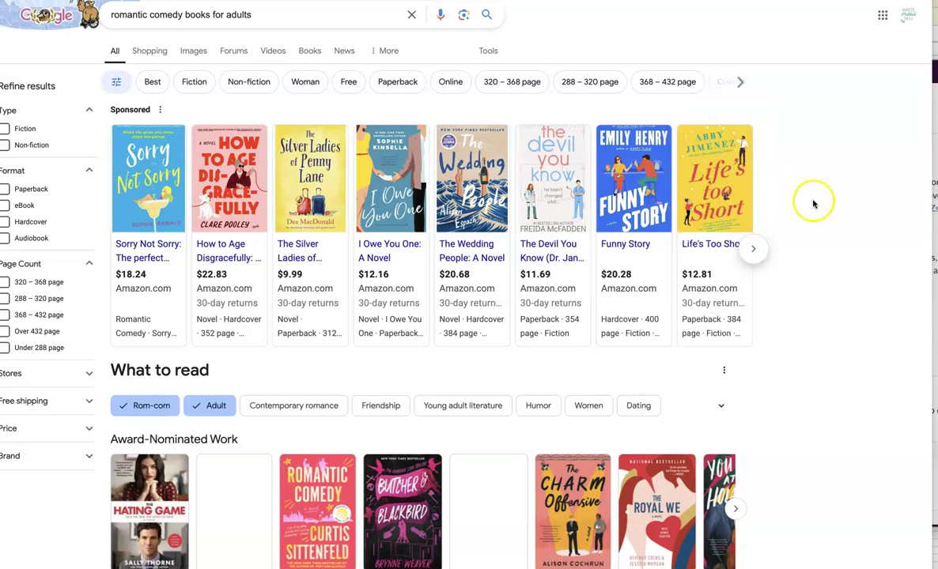
# - Examine the search results for "romantic comedy books for adults", from the book carousels to the Reddit, publisher and bookseller listings
pyautogui.scroll(-3, 811, 199)
pyautogui.scroll(-4, 810, 204)
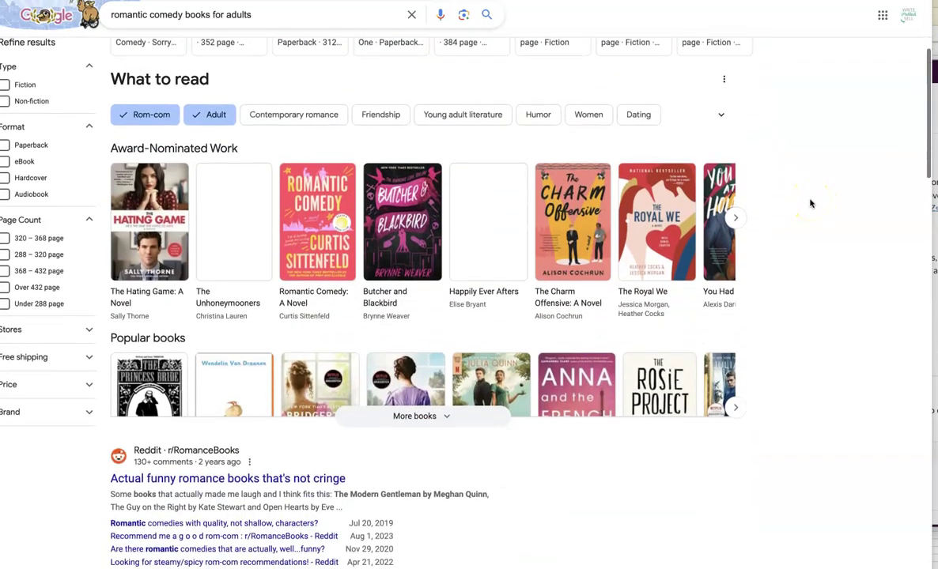
pyautogui.scroll(-3, 810, 204)
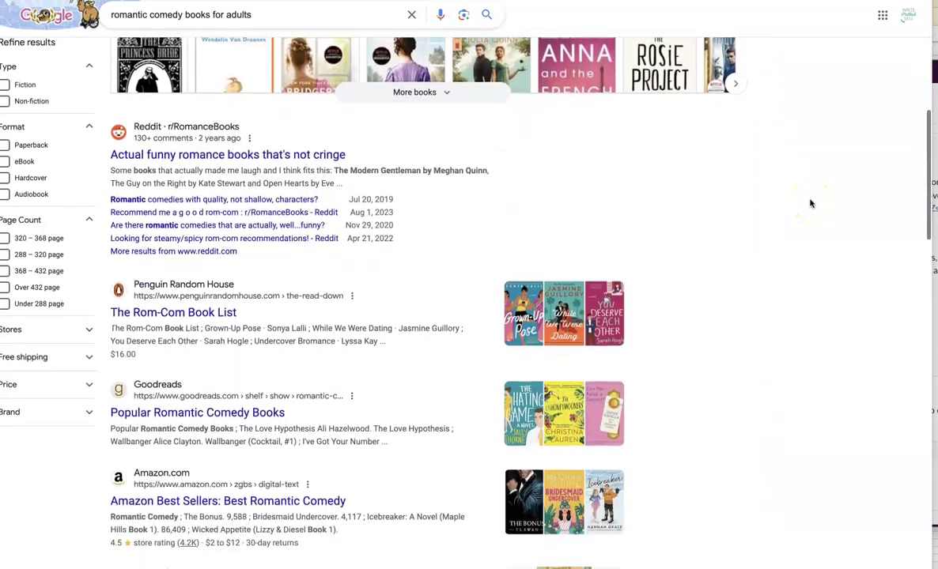
pyautogui.scroll(-1, 810, 204)
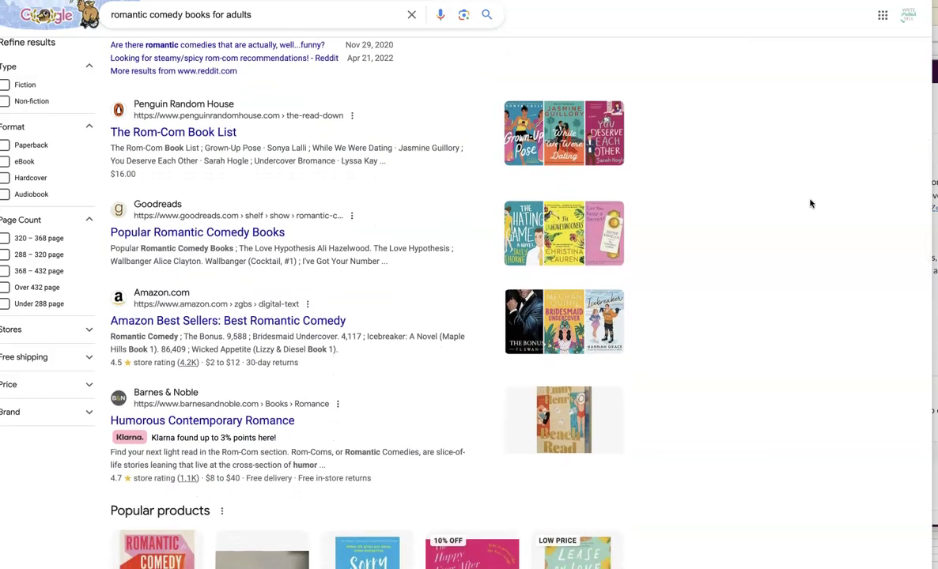
pyautogui.scroll(1, 810, 204)
pyautogui.scroll(1, 810, 204)
pyautogui.scroll(1, 810, 204)
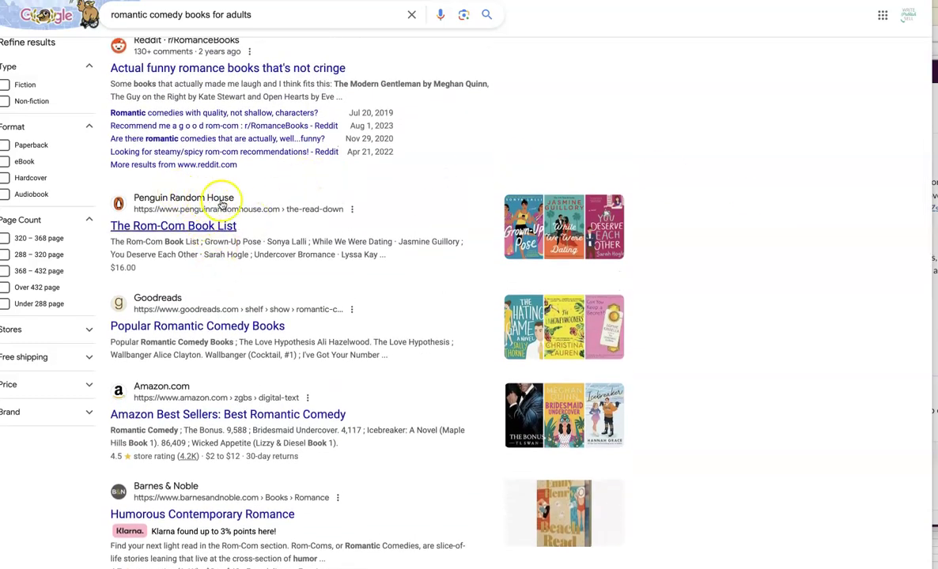
pyautogui.scroll(-2, 348, 224)
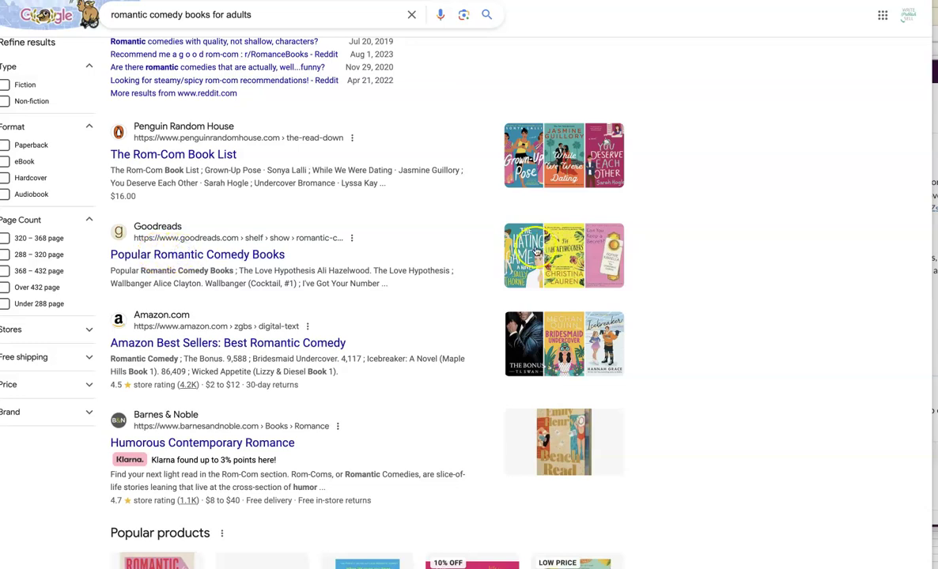
# - Open the Goodreads result "Popular Romantic Comedy Books" and look through the titles shelved on its Romantic Comedy Books page
pyautogui.click(510, 234)
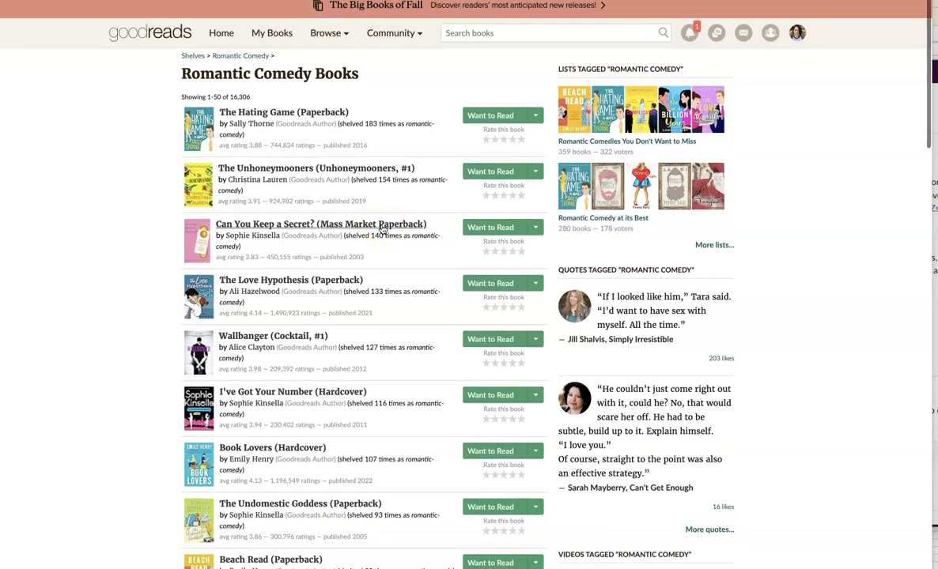
pyautogui.scroll(-2, 382, 230)
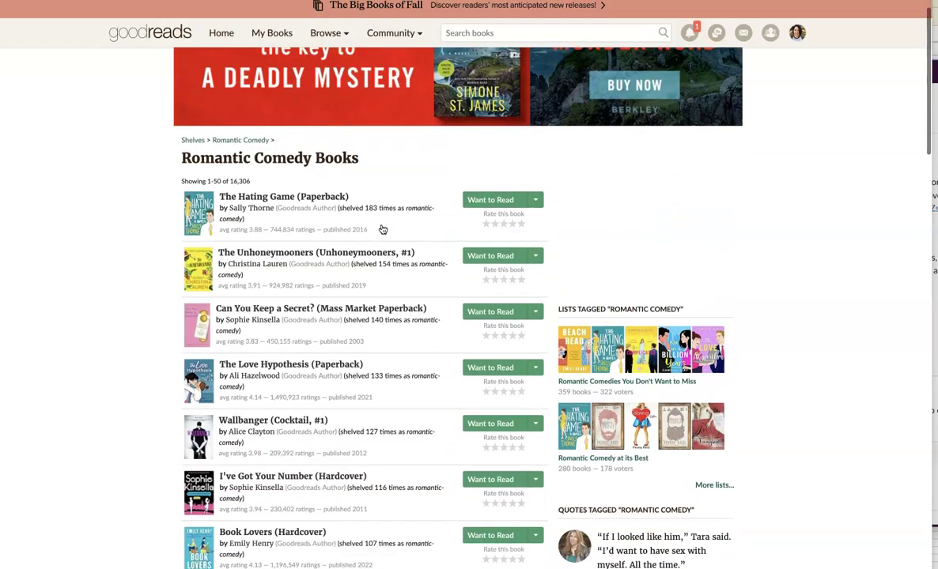
pyautogui.scroll(-2, 382, 229)
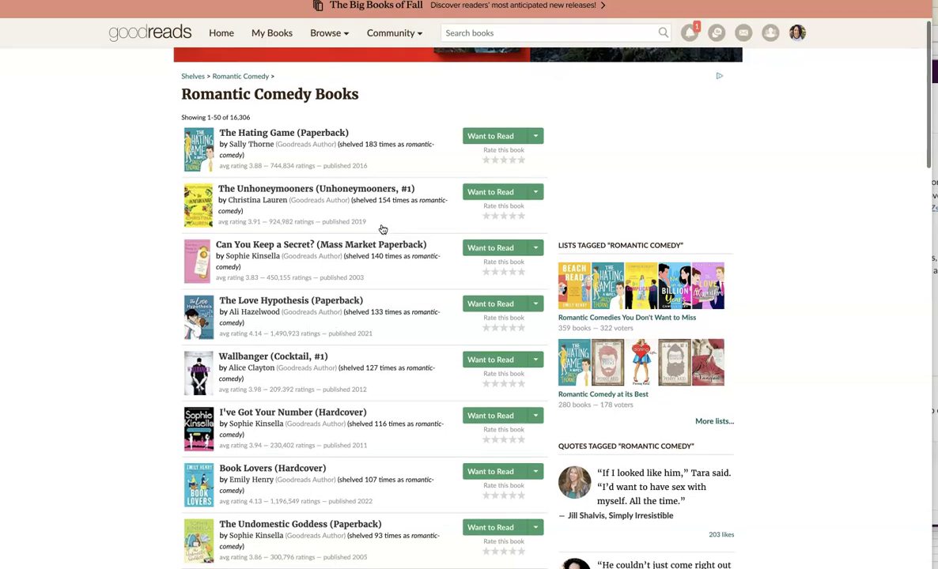
pyautogui.scroll(-3, 382, 229)
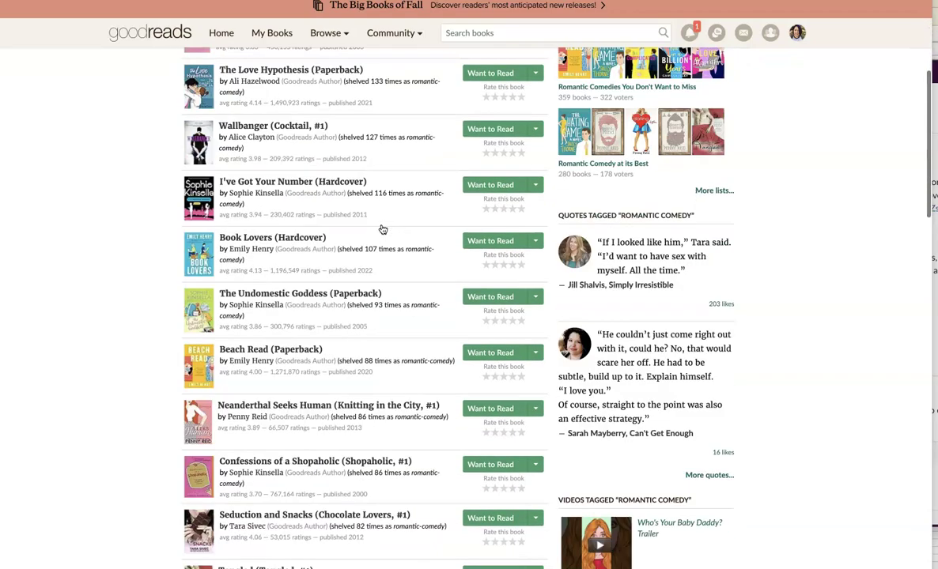
pyautogui.scroll(5, 382, 229)
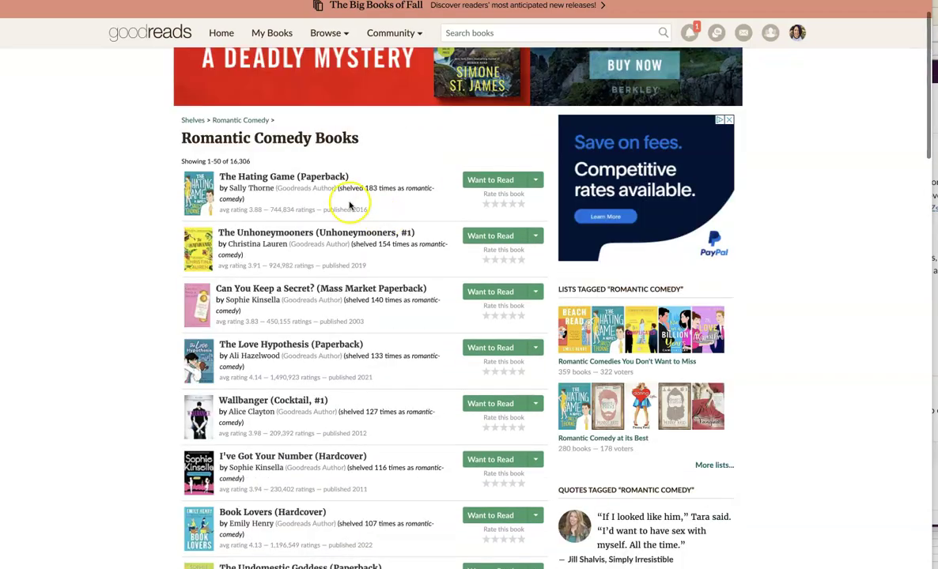